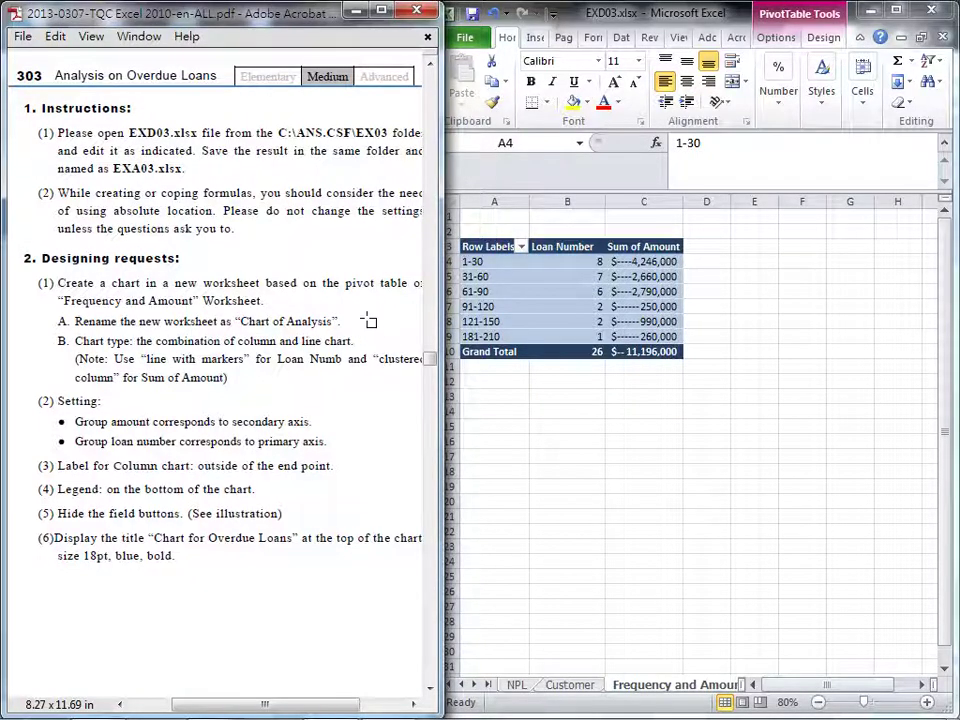
Step: Examine the chart requirements and the reference sample chart in the task PDF for exercise 303
{"action": "scroll", "coordinate": [369, 320], "scroll_direction": "down", "scroll_amount": 10}
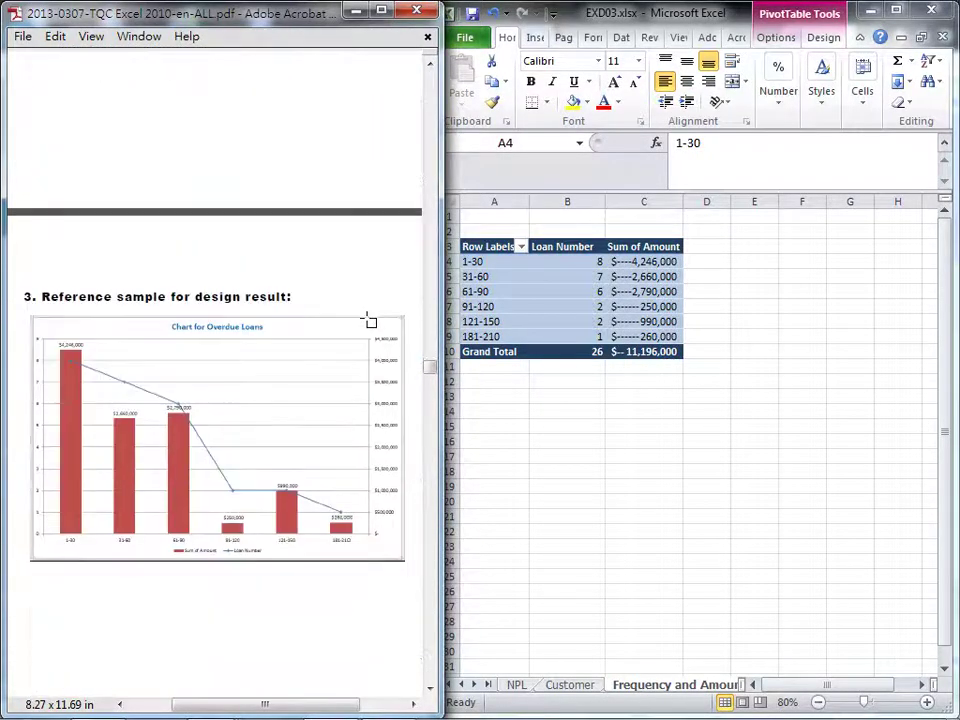
{"action": "scroll", "coordinate": [369, 320], "scroll_direction": "down", "scroll_amount": 2}
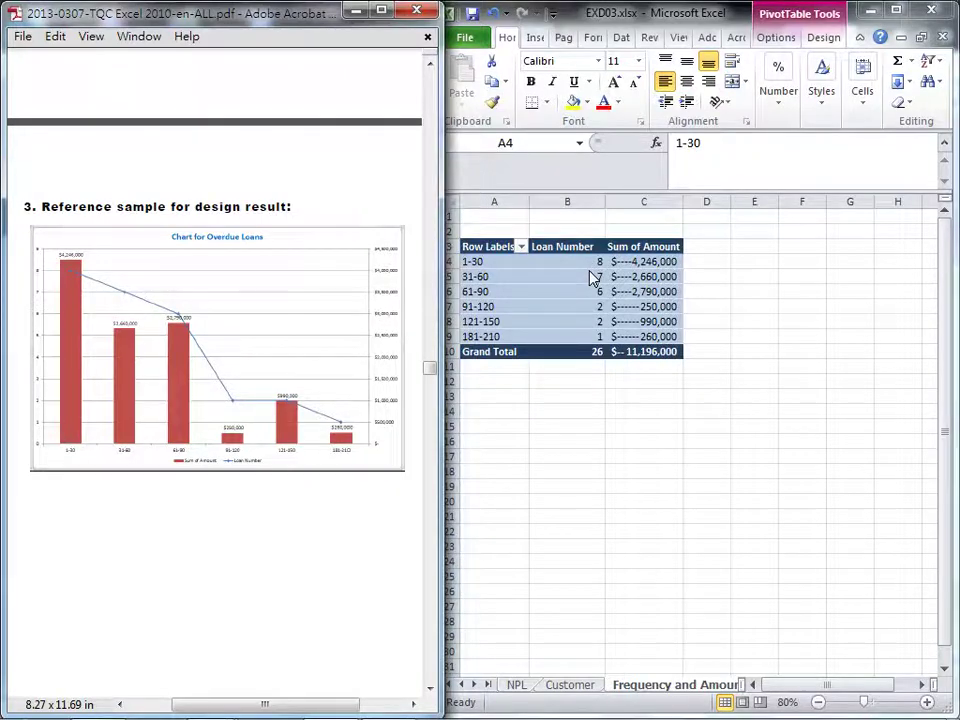
{"action": "scroll", "coordinate": [215, 300], "scroll_direction": "up", "scroll_amount": 5}
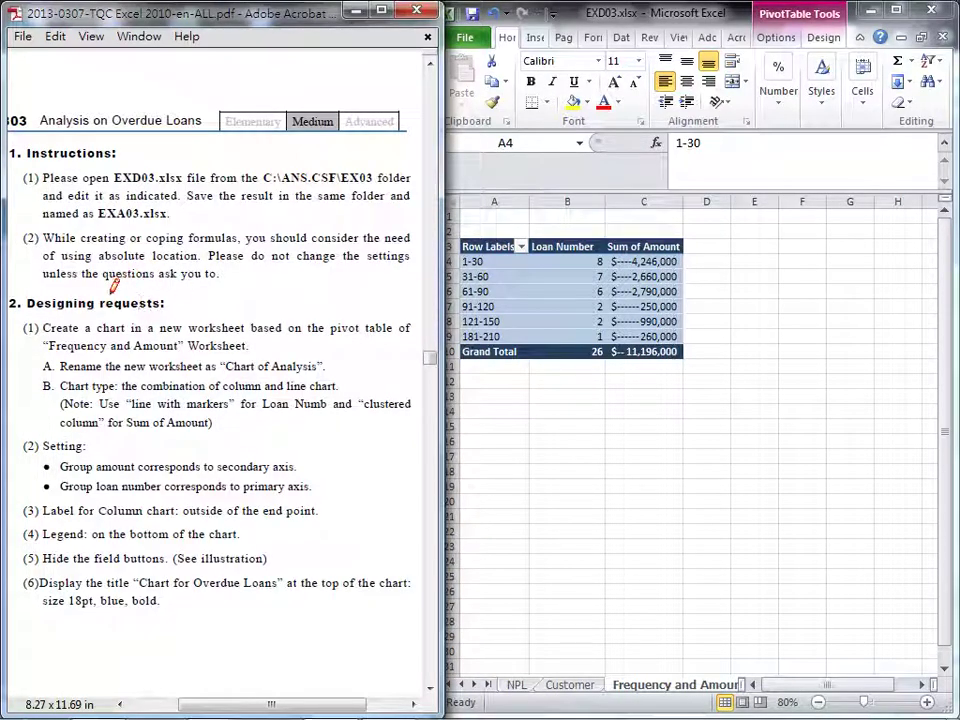
{"action": "left_click_drag", "start_coordinate": [72, 334], "coordinate": [279, 332]}
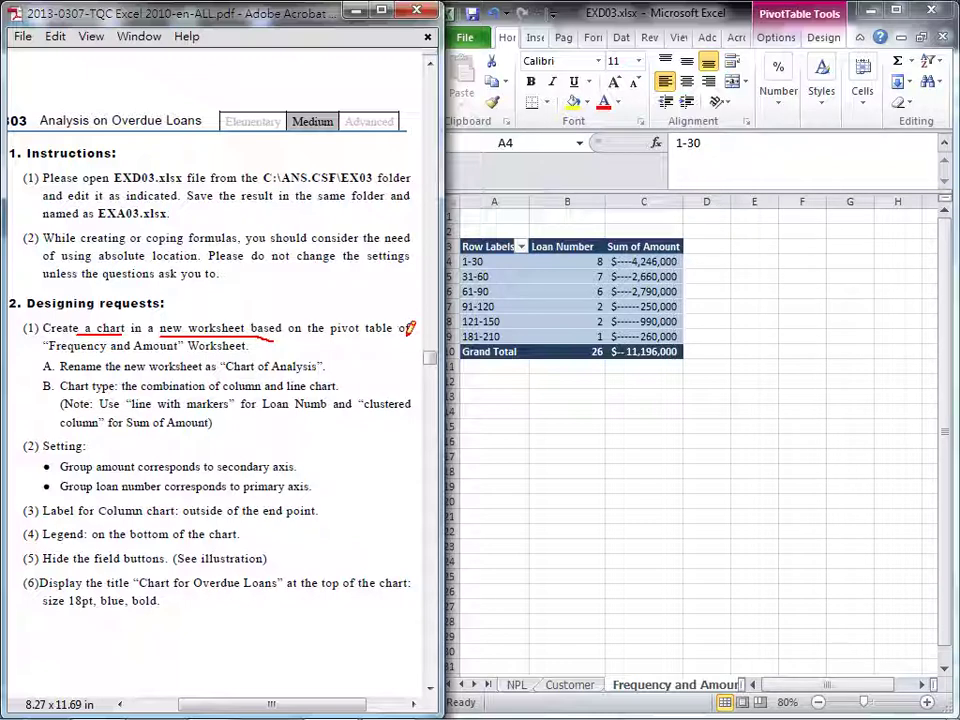
{"action": "key", "text": "Escape"}
Step: Insert a 2-D clustered column chart from the whole pivot table A3:C10 on the Frequency and Amount sheet in Excel
{"action": "left_click", "coordinate": [487, 246]}
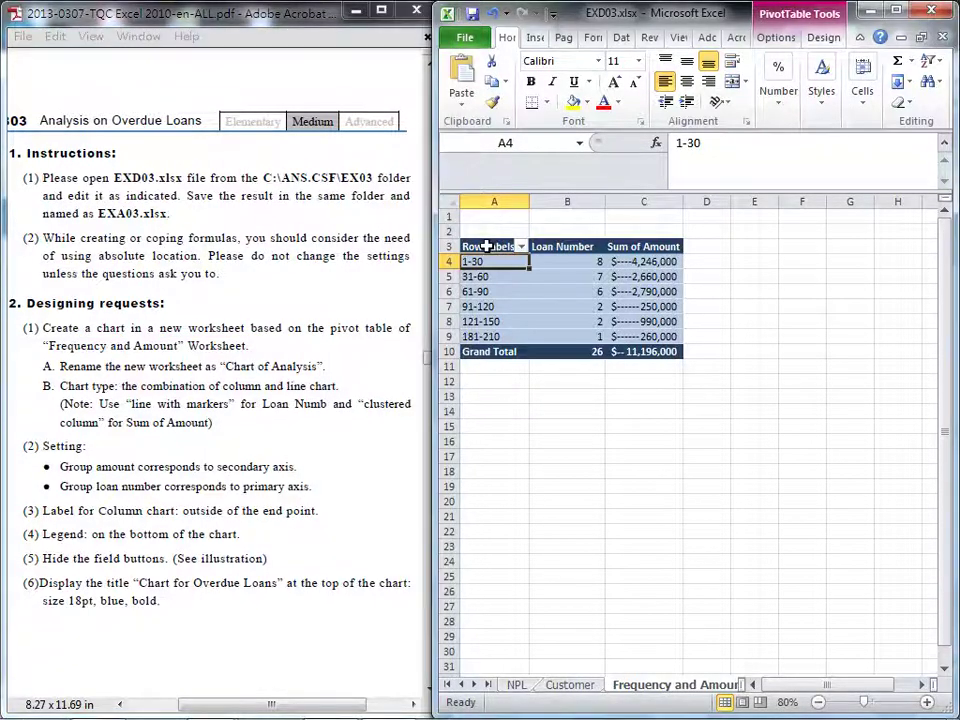
{"action": "left_click_drag", "start_coordinate": [487, 246], "coordinate": [617, 345]}
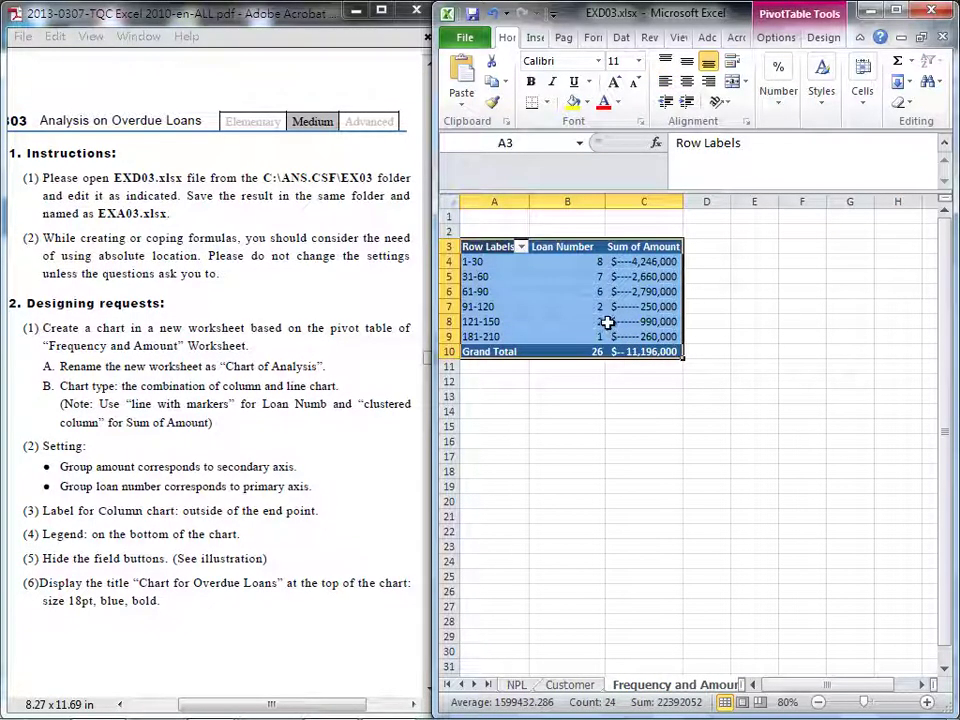
{"action": "left_click", "coordinate": [535, 38]}
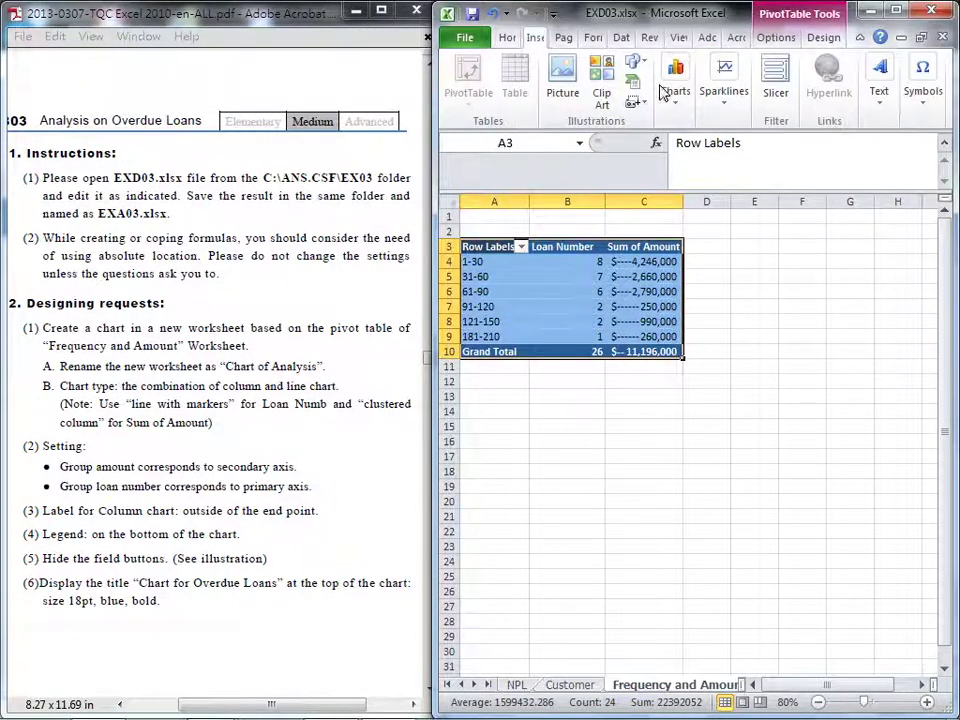
{"action": "left_click", "coordinate": [680, 95]}
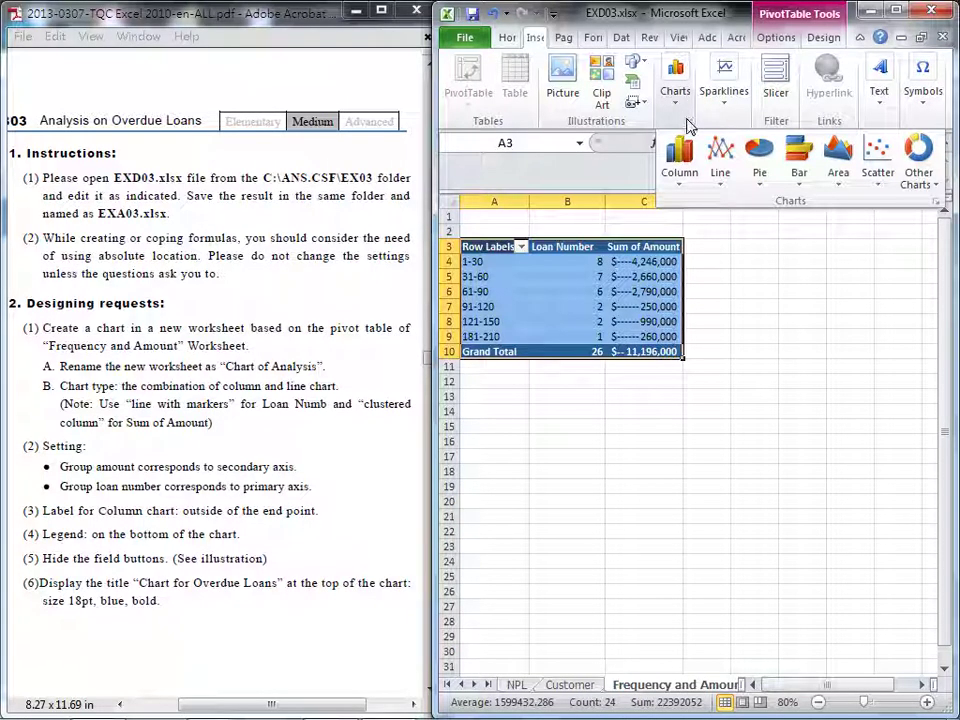
{"action": "left_click", "coordinate": [679, 160]}
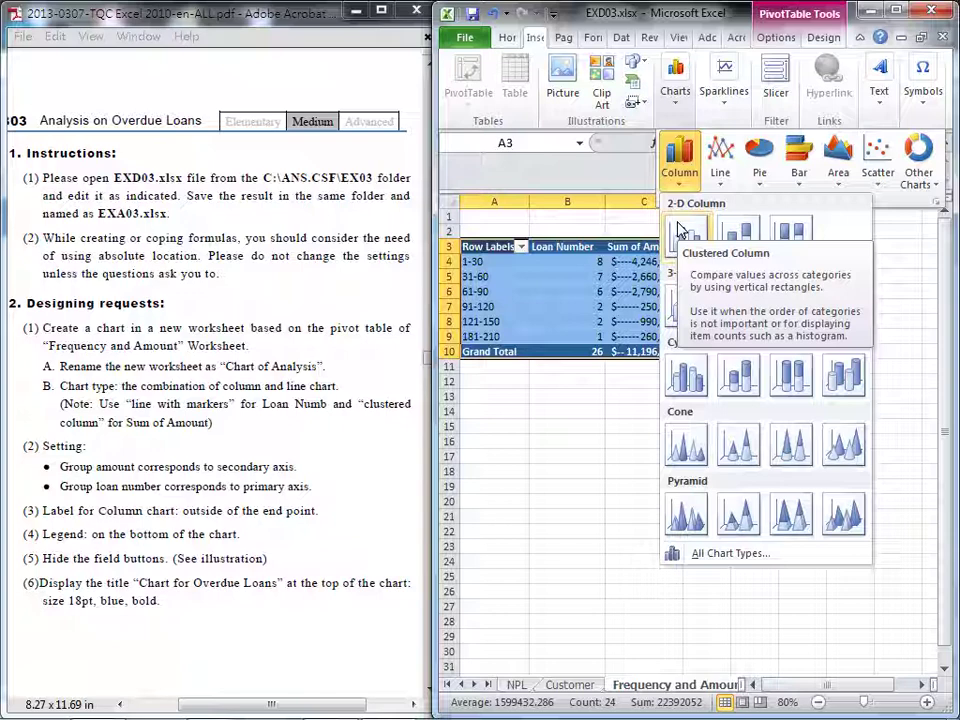
{"action": "left_click", "coordinate": [679, 230]}
{"action": "left_click_drag", "start_coordinate": [360, 409], "coordinate": [403, 404]}
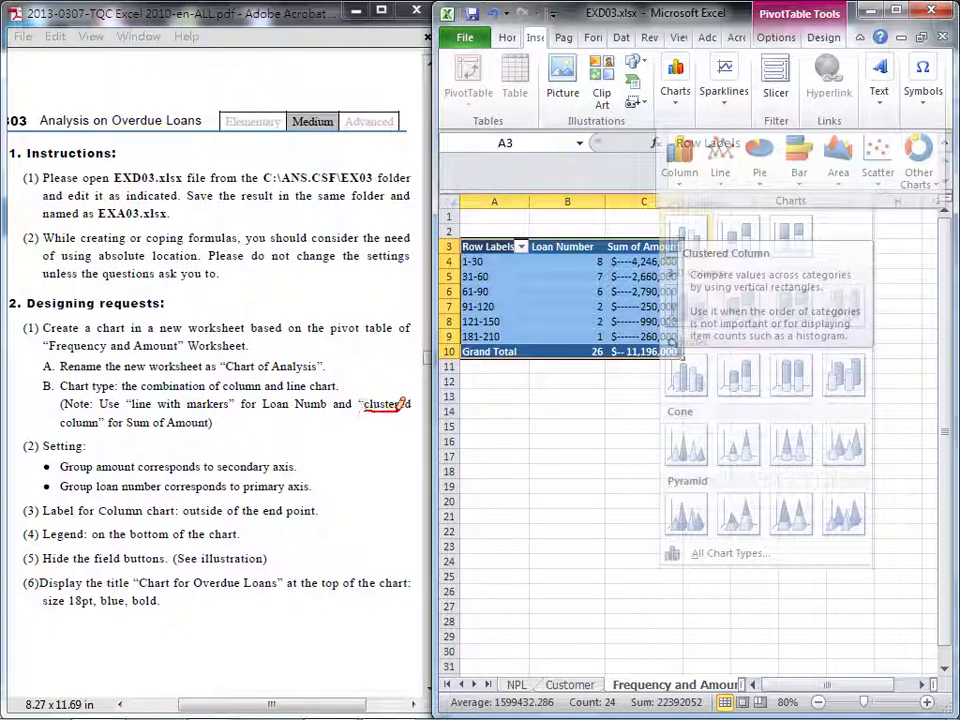
{"action": "left_click_drag", "start_coordinate": [60, 424], "coordinate": [97, 424]}
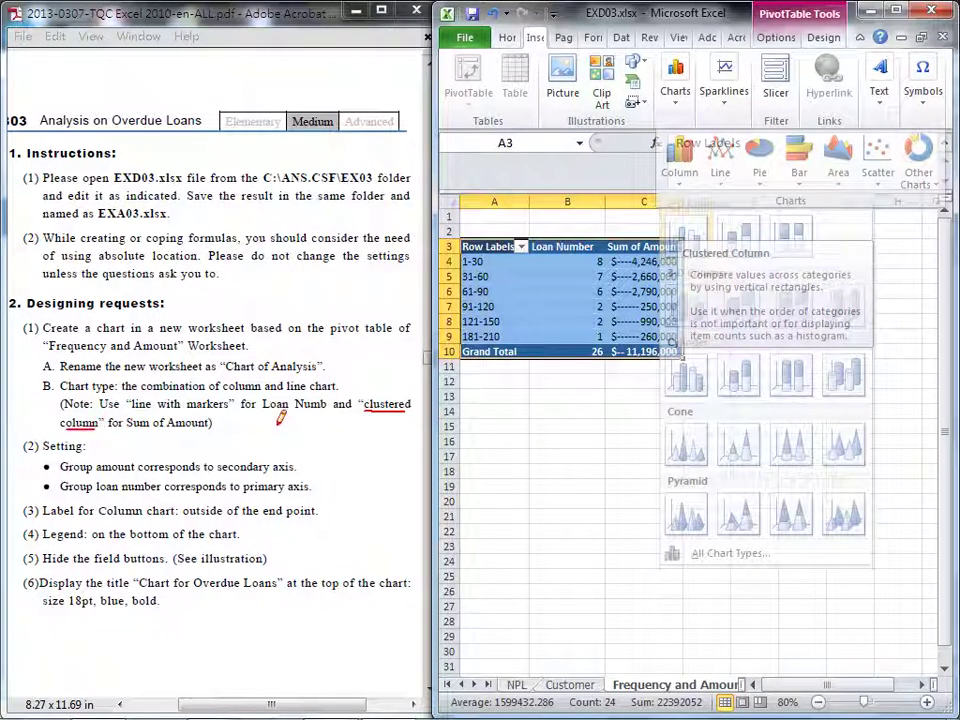
{"action": "key", "text": "Escape"}
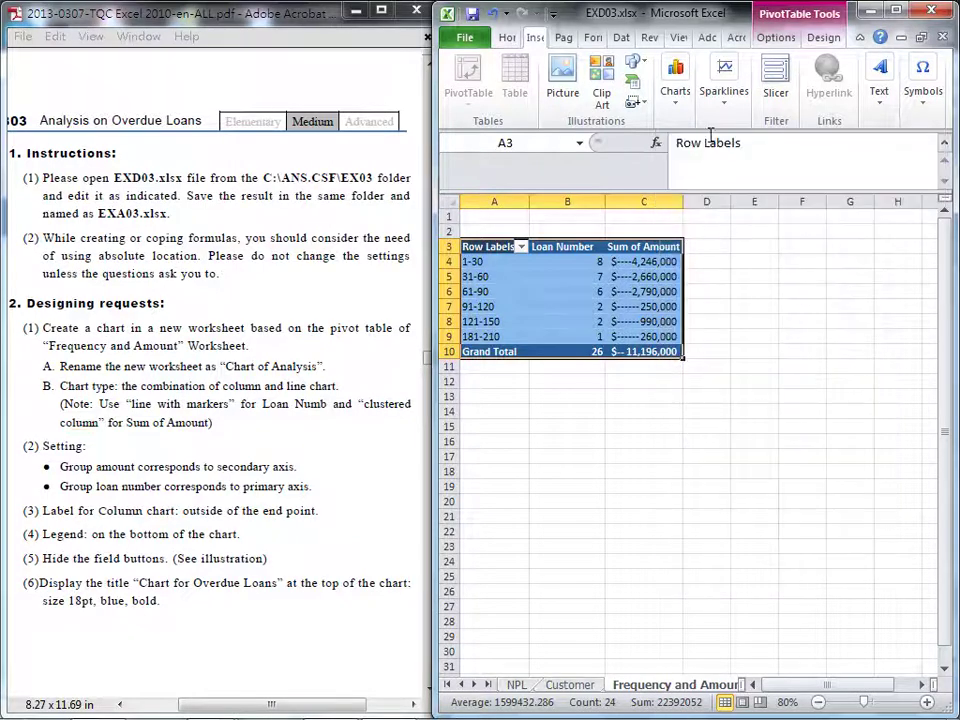
{"action": "left_click", "coordinate": [679, 173]}
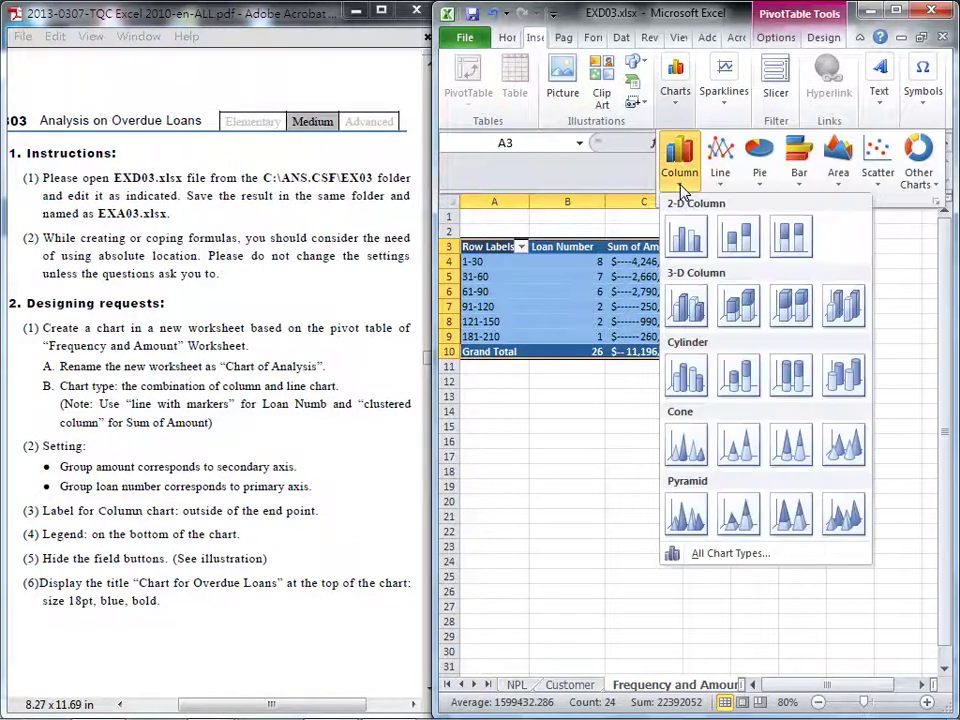
{"action": "left_click", "coordinate": [684, 240]}
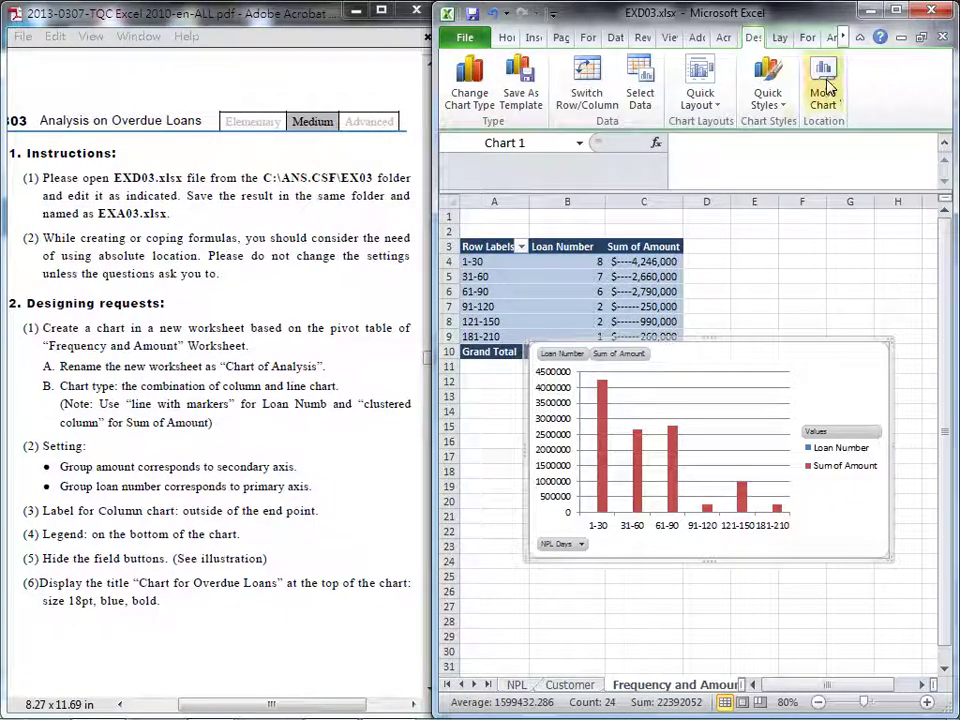
Step: Maximize the Excel window and move the chart to a new sheet named "Chart of Analysis"
{"action": "left_click", "coordinate": [897, 10]}
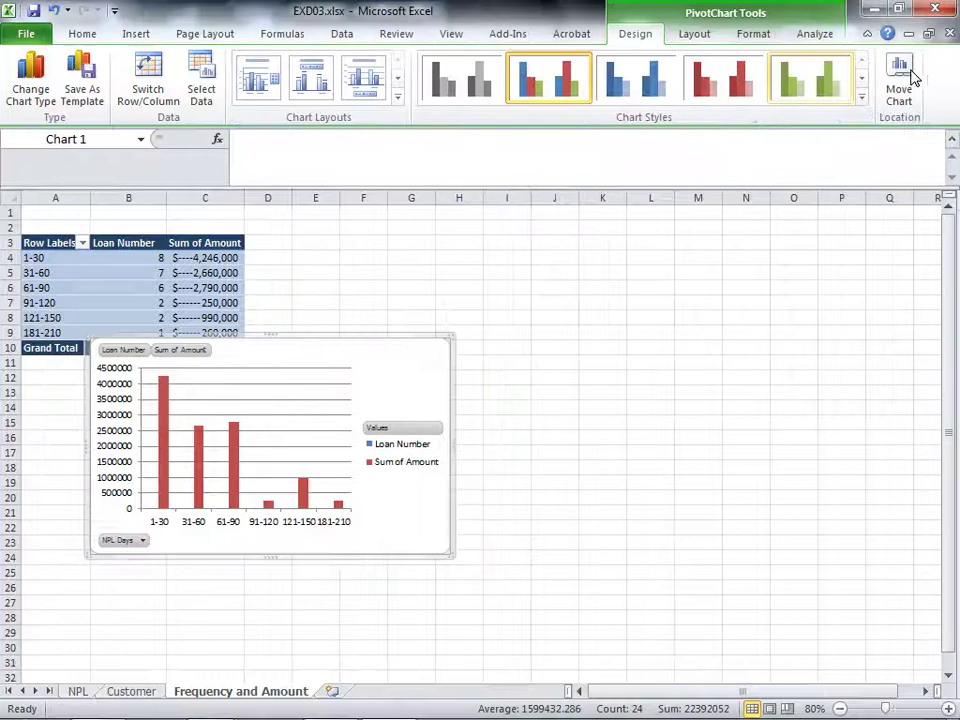
{"action": "left_click", "coordinate": [900, 88]}
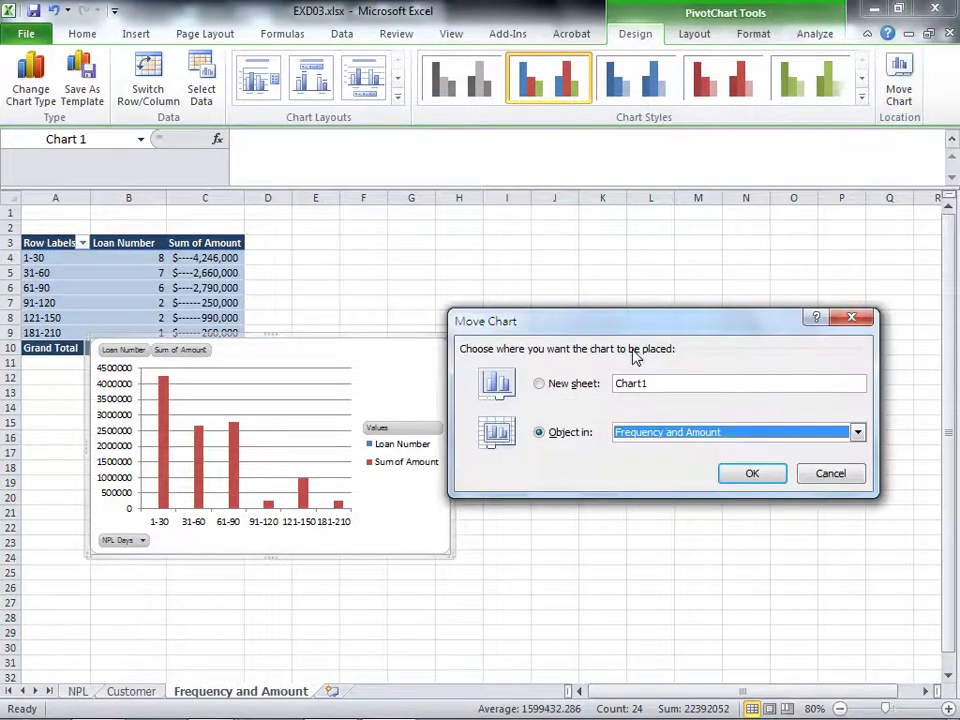
{"action": "left_click", "coordinate": [547, 390]}
{"action": "left_click", "coordinate": [651, 382]}
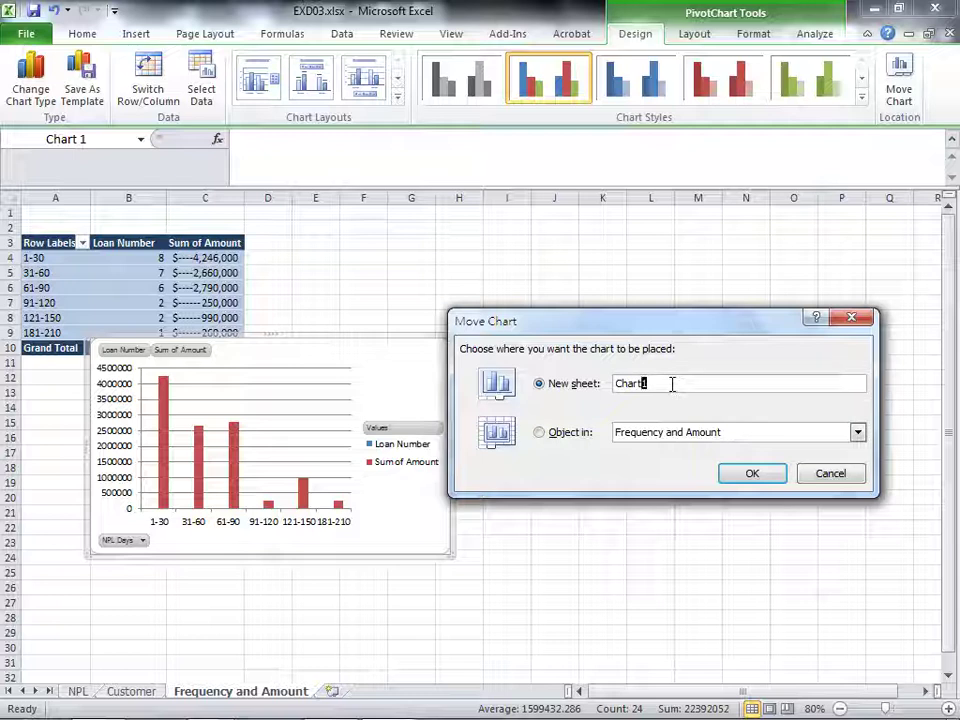
{"action": "type", "text": "of "}
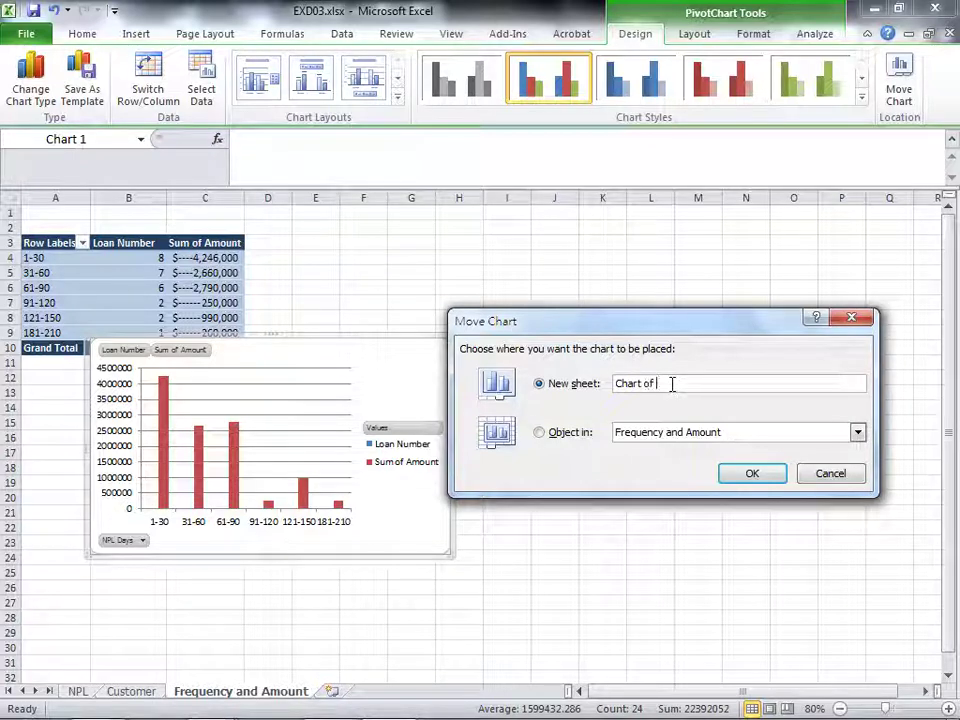
{"action": "type", "text": "Ana"}
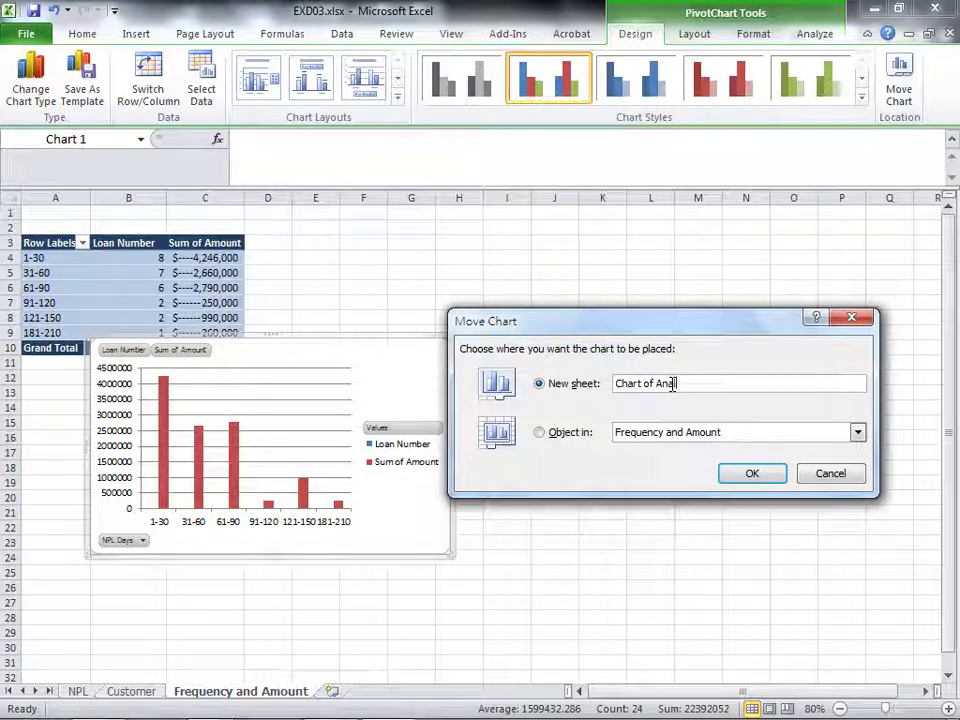
{"action": "type", "text": "lysis"}
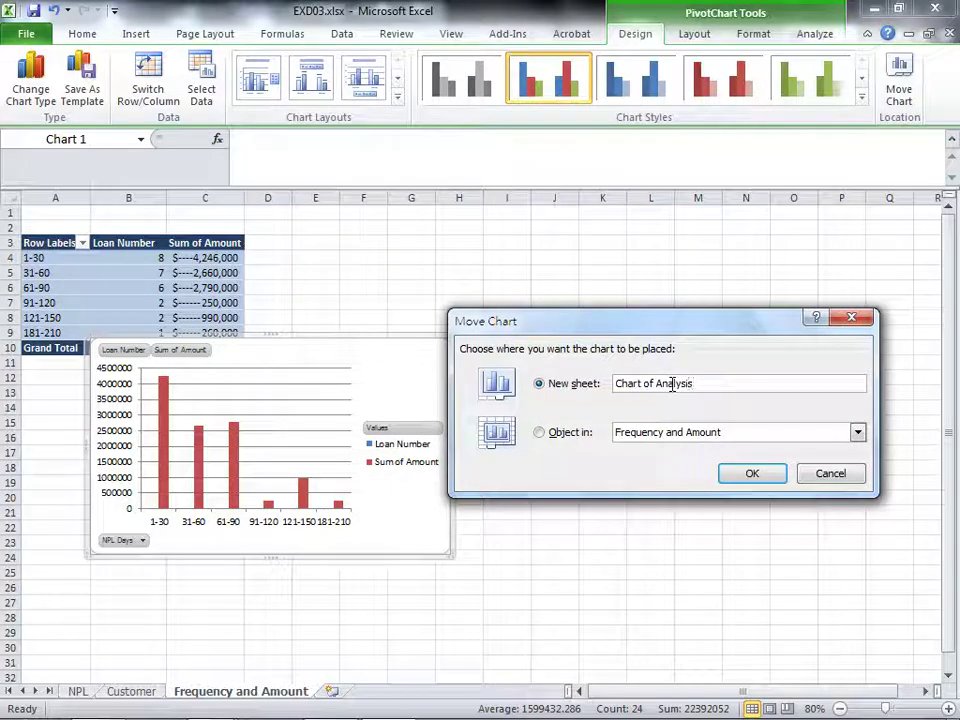
{"action": "left_click", "coordinate": [748, 473]}
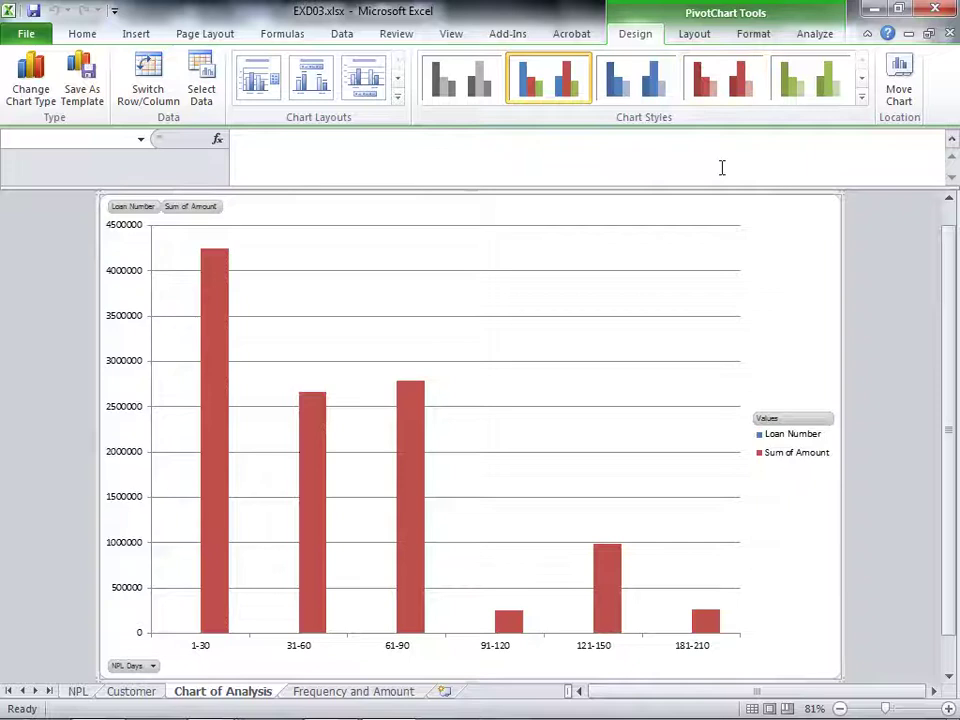
Step: Check the task PDF for the chart types and axis assignments required for the loan number and amount series
{"action": "mouse_move", "coordinate": [903, 710]}
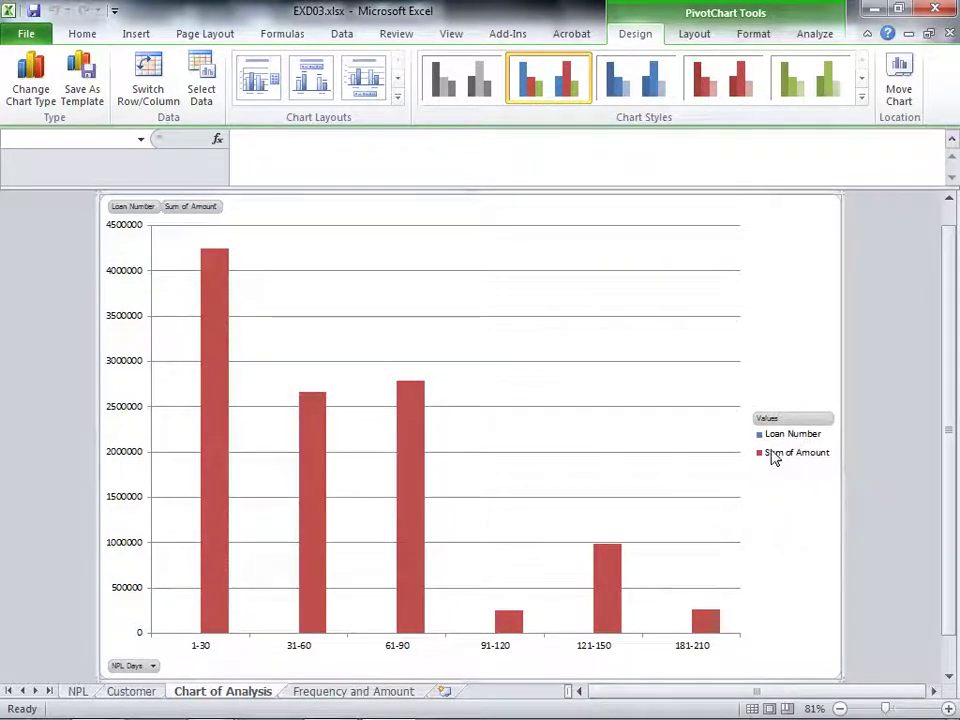
{"action": "mouse_move", "coordinate": [420, 492]}
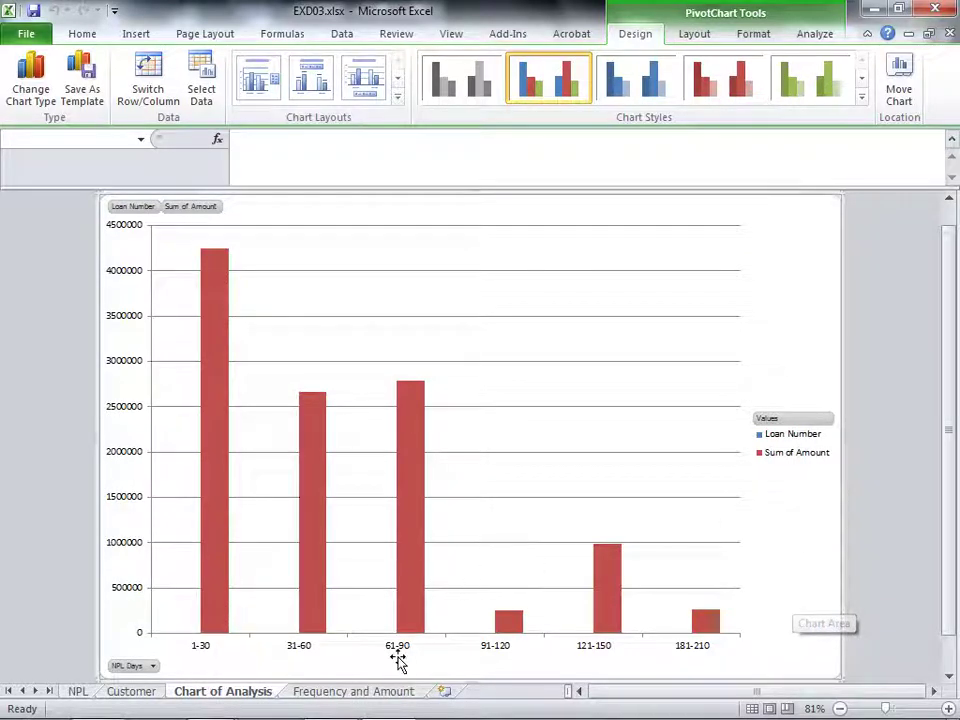
{"action": "left_click", "coordinate": [328, 697]}
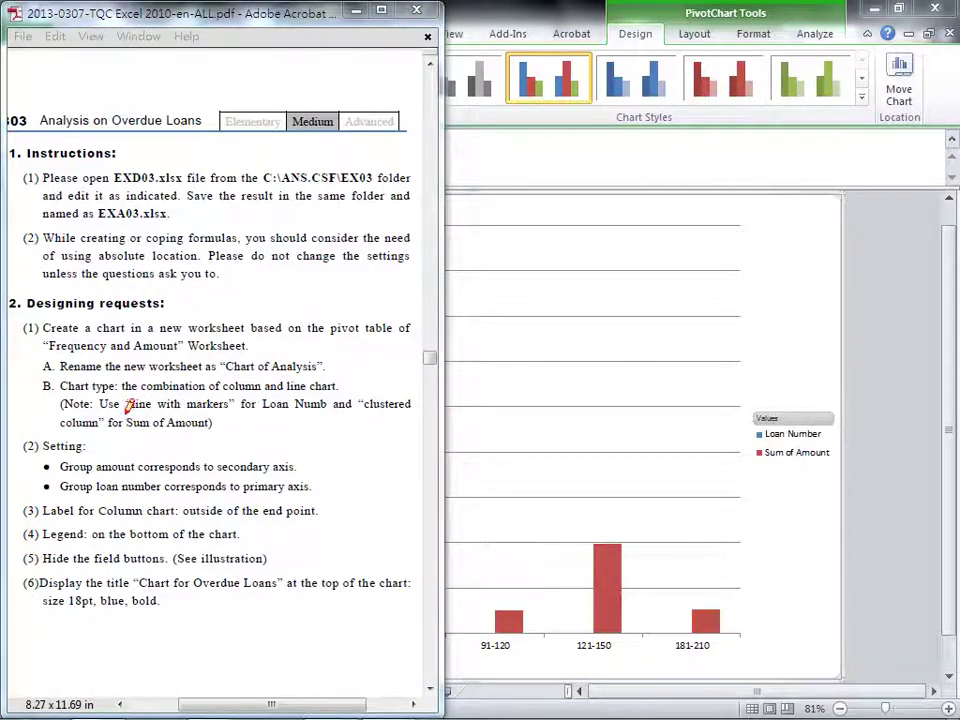
{"action": "left_click_drag", "start_coordinate": [128, 404], "coordinate": [409, 405]}
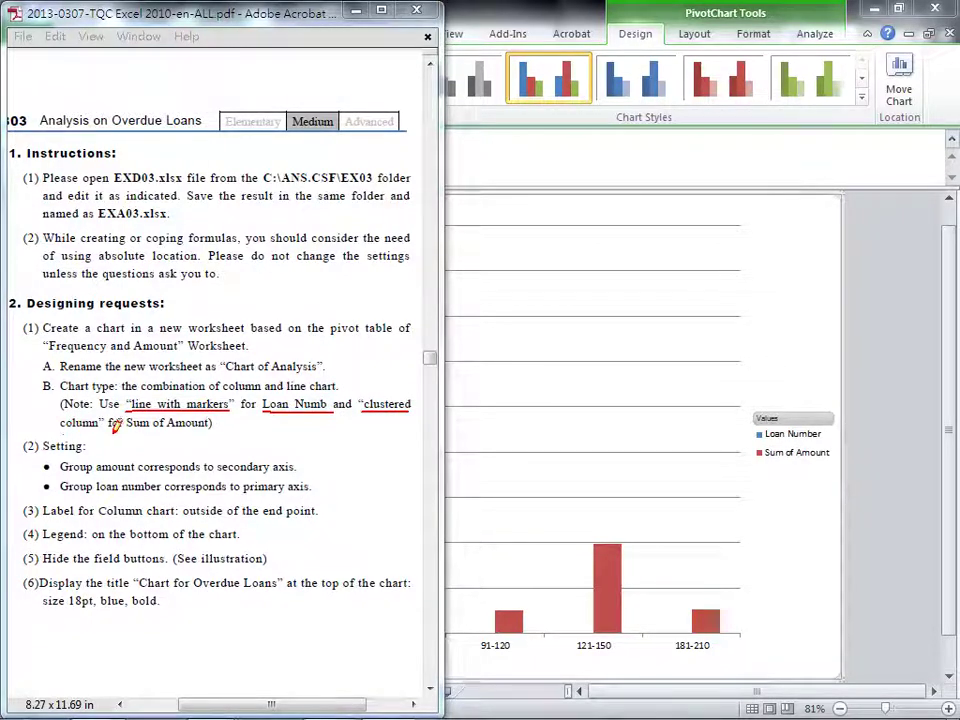
{"action": "left_click_drag", "start_coordinate": [60, 428], "coordinate": [212, 428]}
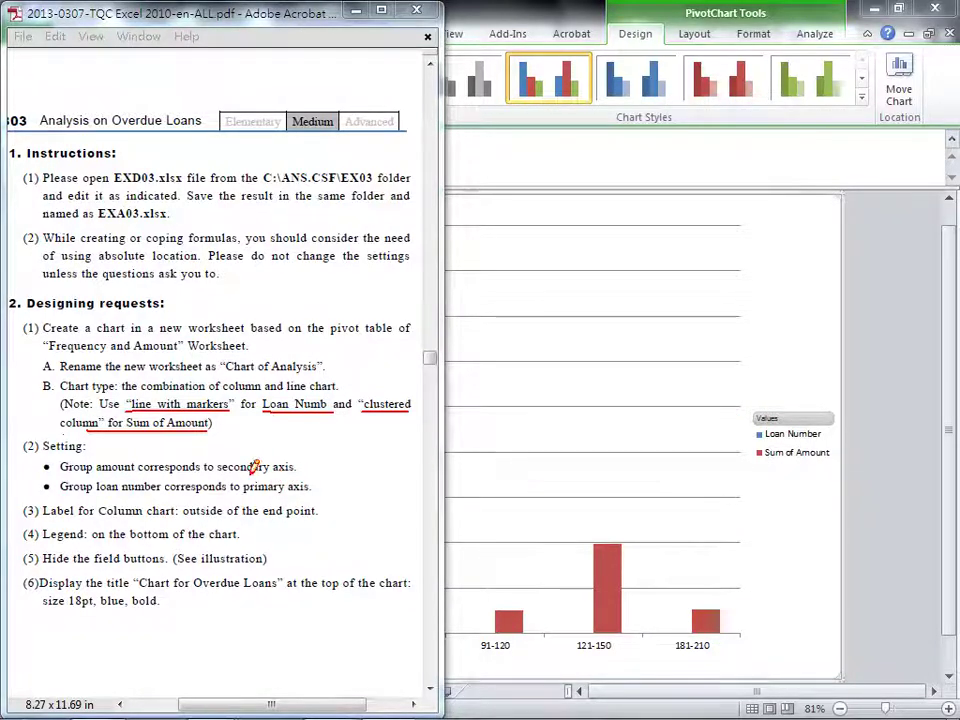
{"action": "left_click", "coordinate": [679, 348]}
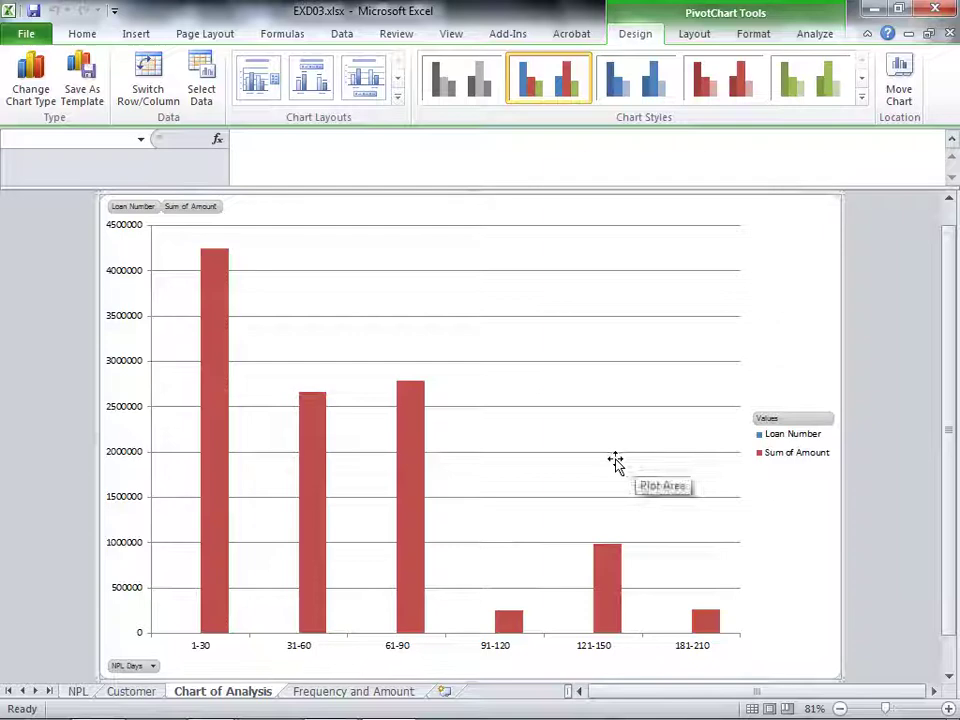
{"action": "left_click", "coordinate": [331, 703]}
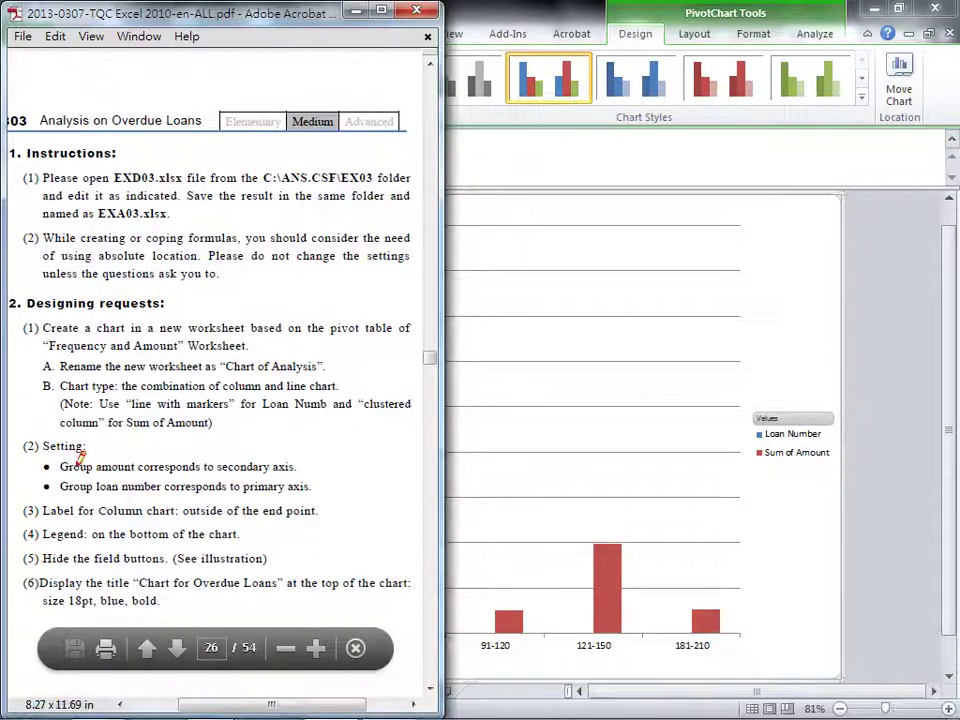
{"action": "left_click_drag", "start_coordinate": [60, 471], "coordinate": [312, 471]}
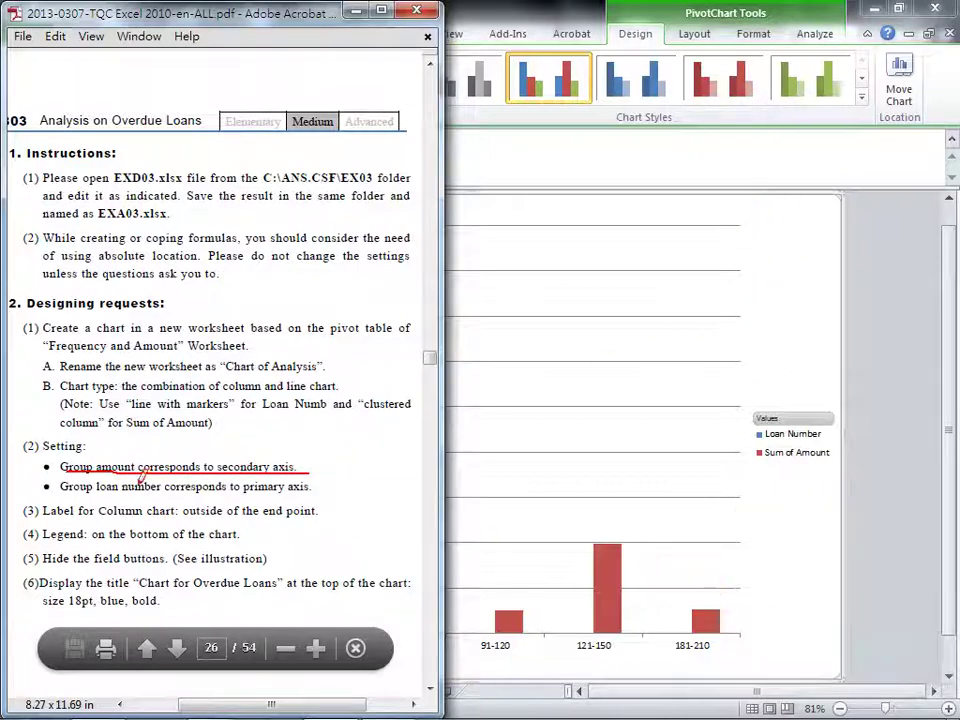
{"action": "left_click_drag", "start_coordinate": [89, 493], "coordinate": [316, 484]}
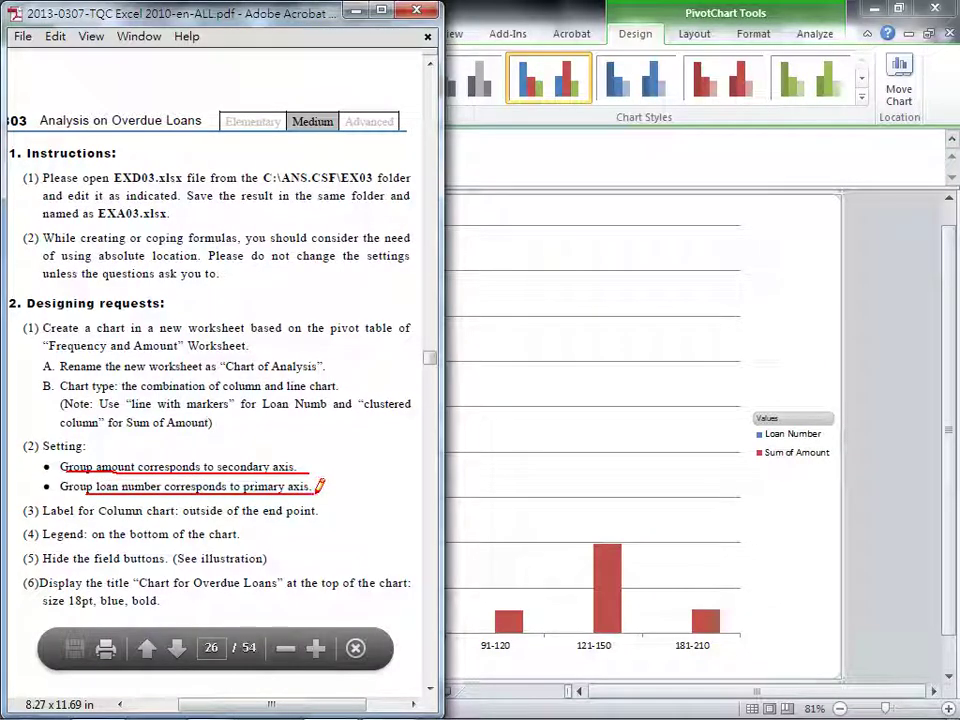
{"action": "key", "text": "Escape"}
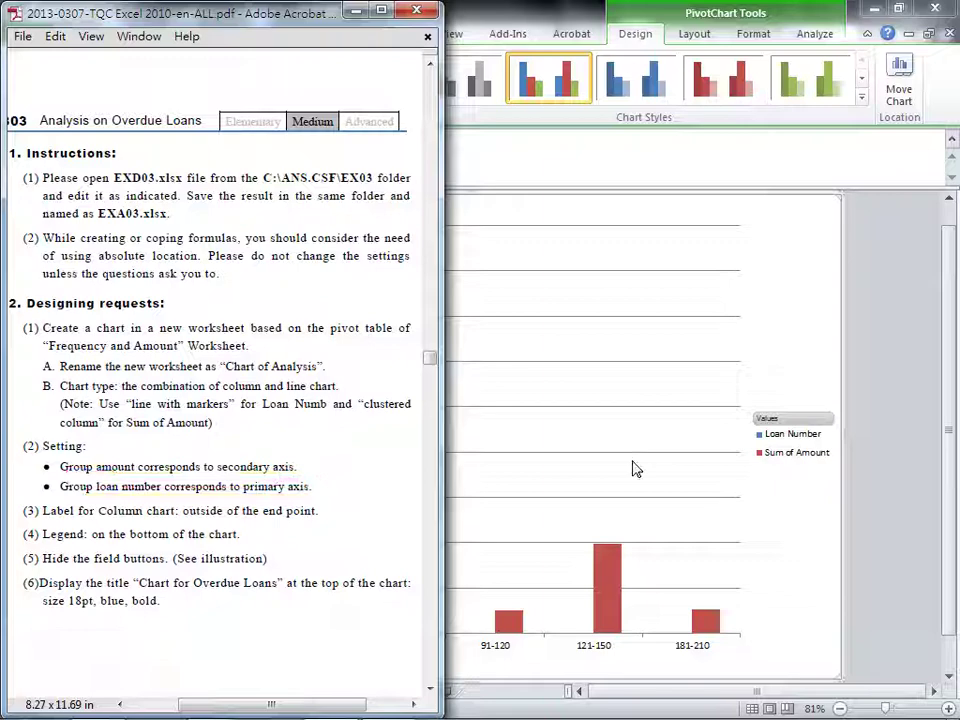
{"action": "left_click", "coordinate": [576, 417]}
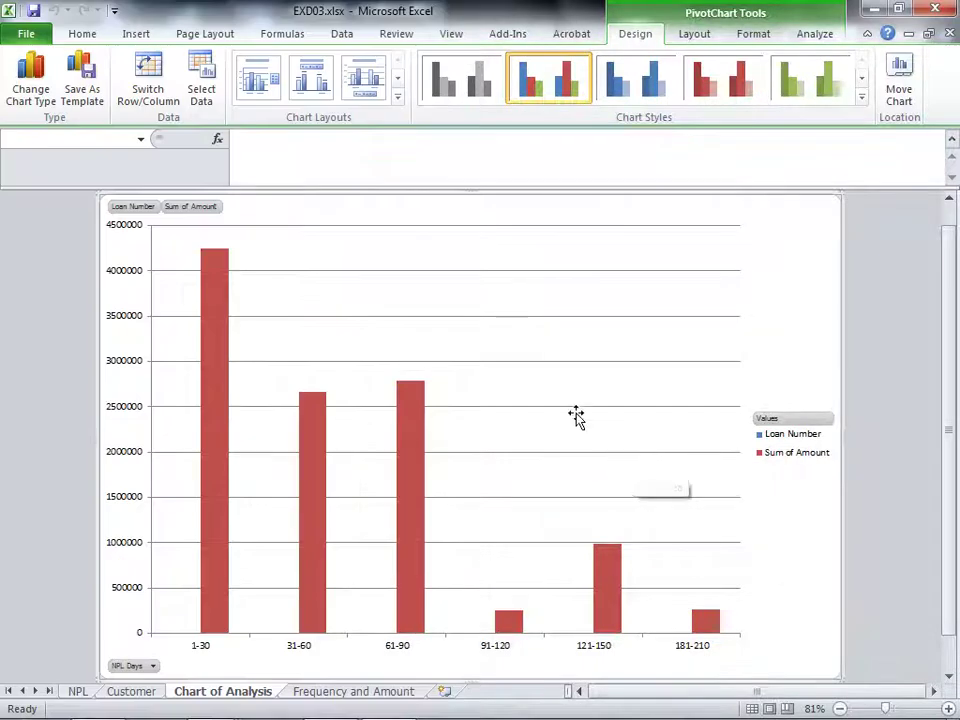
Step: Plot the Sum of Amount column series on the secondary axis
{"action": "left_click", "coordinate": [216, 407]}
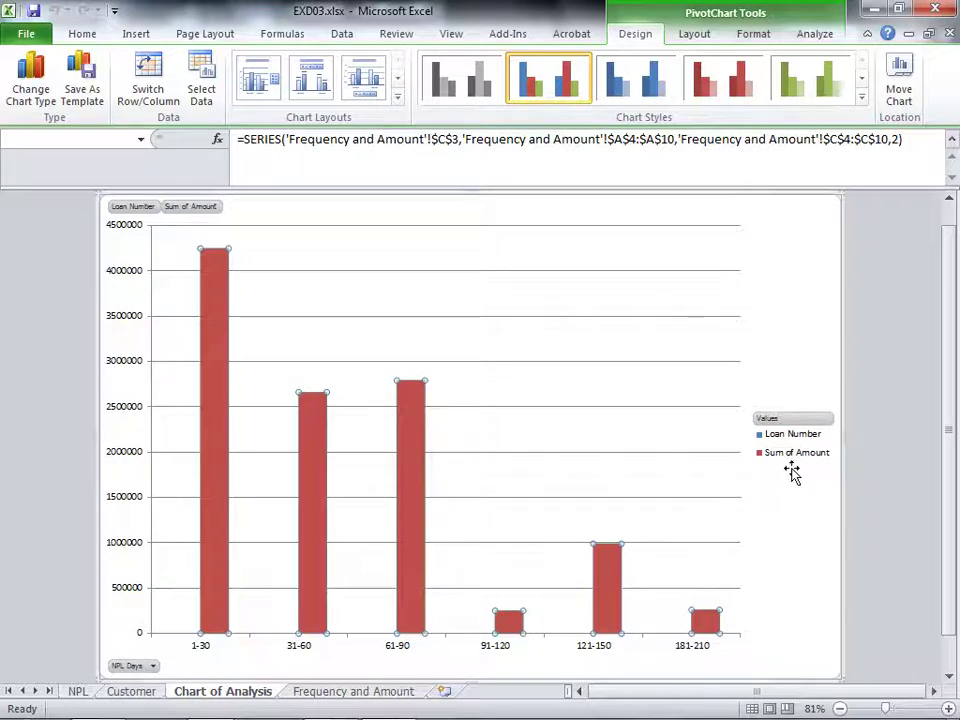
{"action": "right_click", "coordinate": [215, 418]}
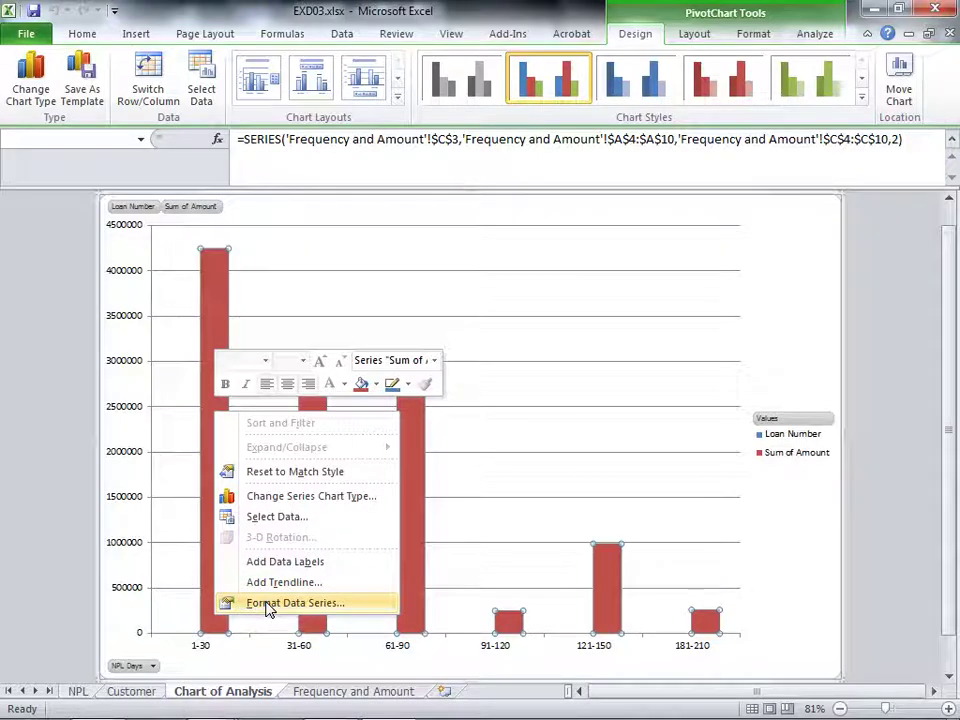
{"action": "left_click", "coordinate": [268, 604]}
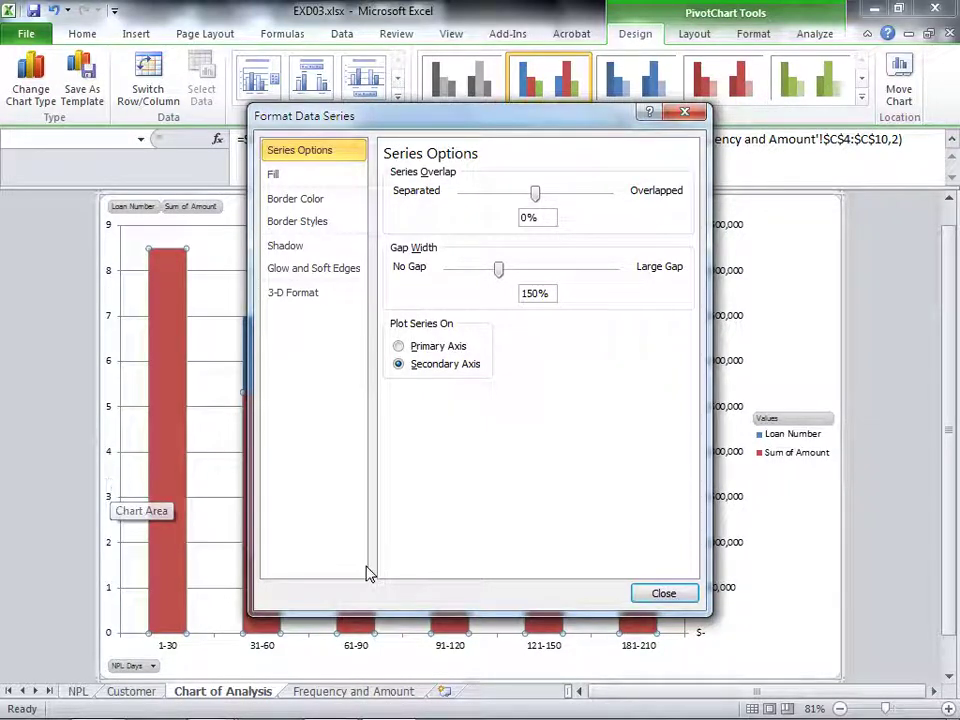
{"action": "left_click", "coordinate": [662, 594]}
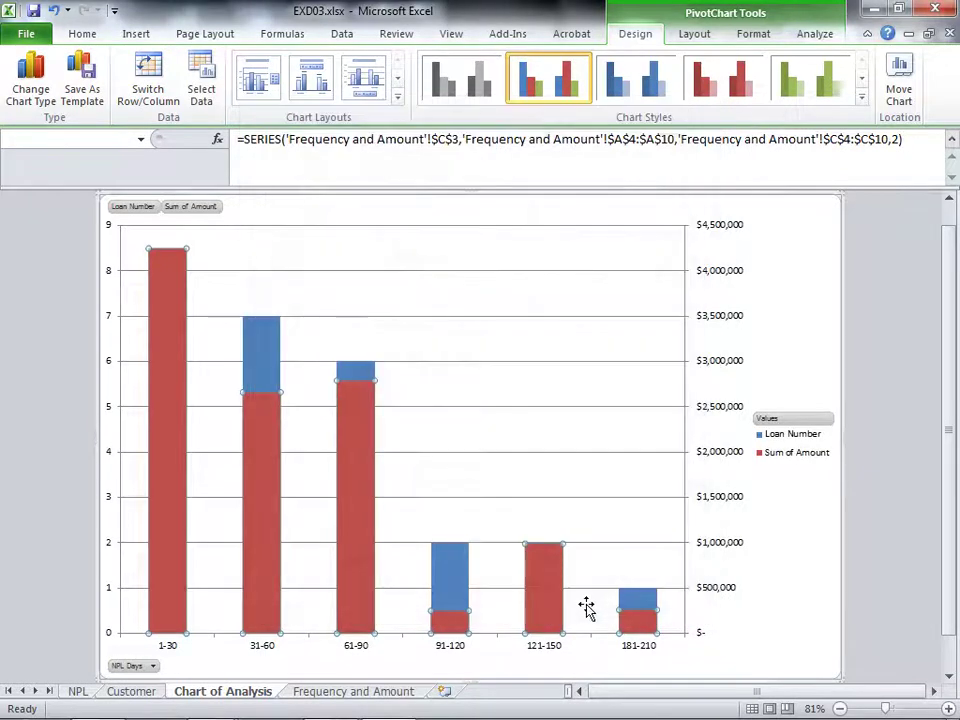
Step: Change the chart type of the Loan Number series to Line with Markers
{"action": "mouse_move", "coordinate": [456, 560]}
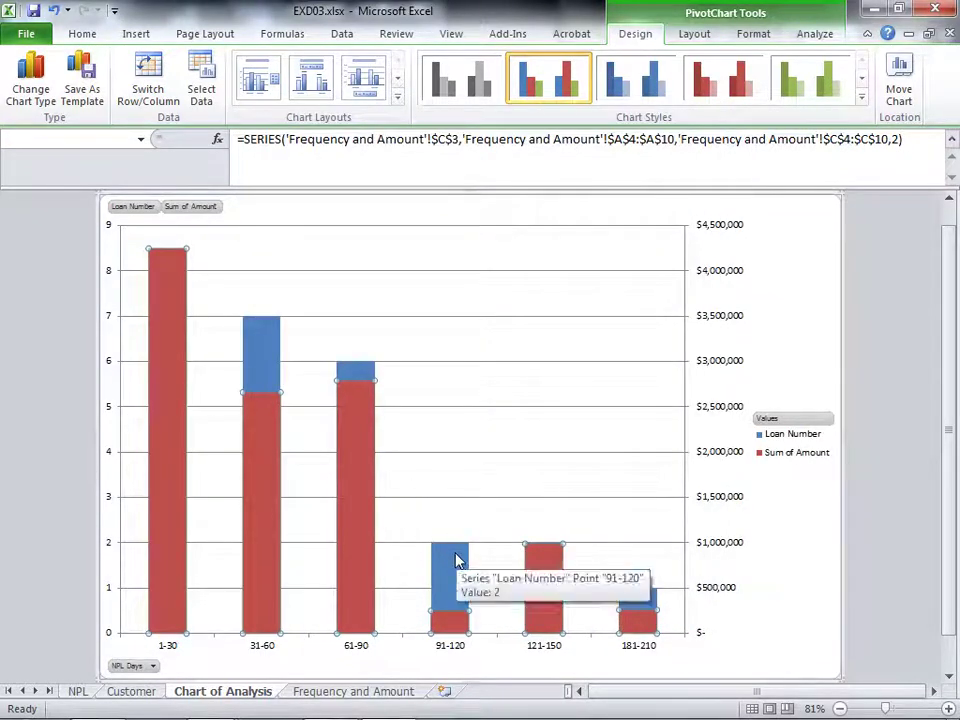
{"action": "left_click", "coordinate": [456, 563]}
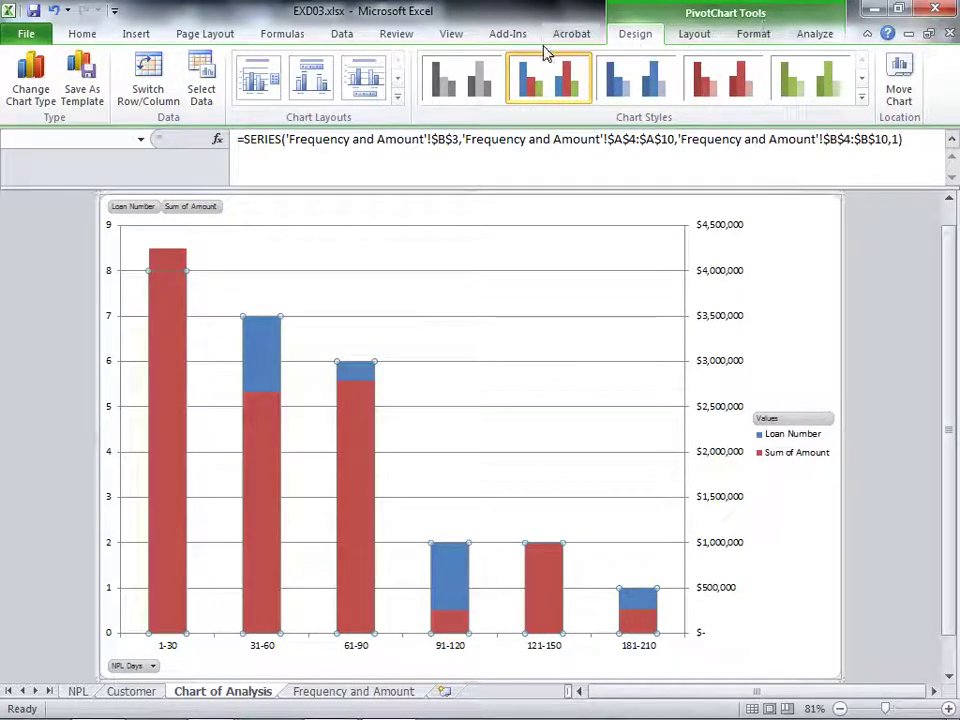
{"action": "left_click", "coordinate": [38, 100]}
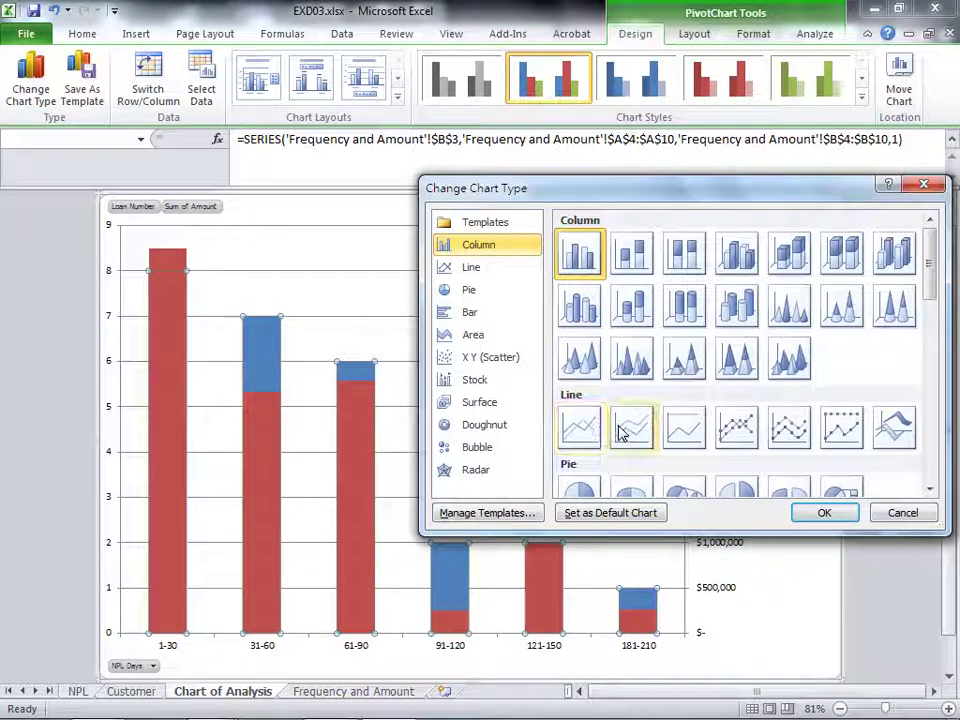
{"action": "left_click", "coordinate": [735, 430]}
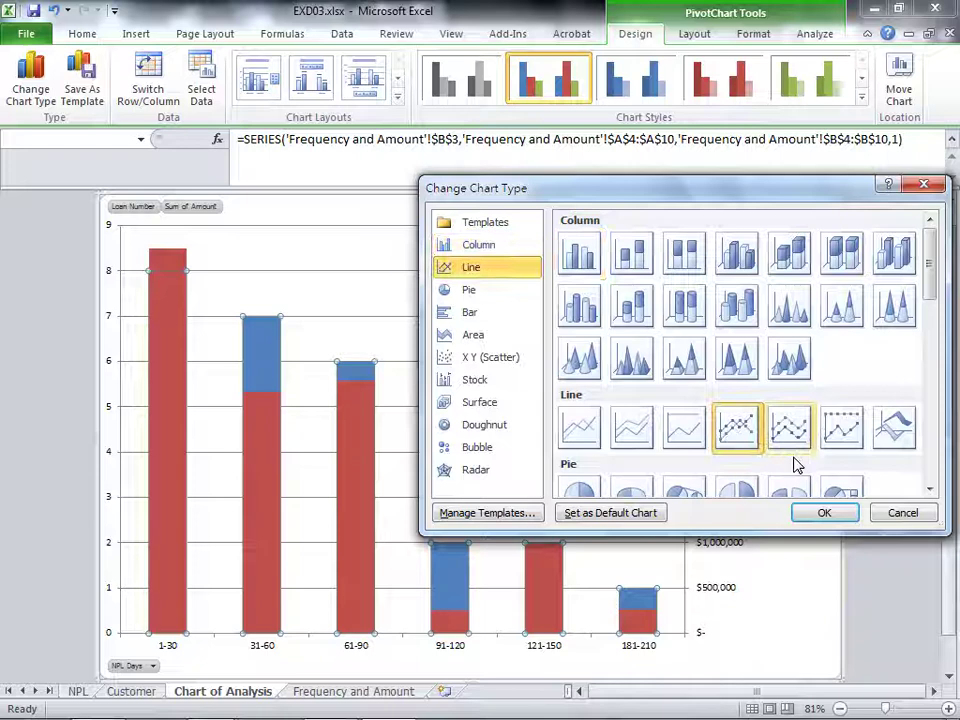
{"action": "left_click", "coordinate": [823, 513]}
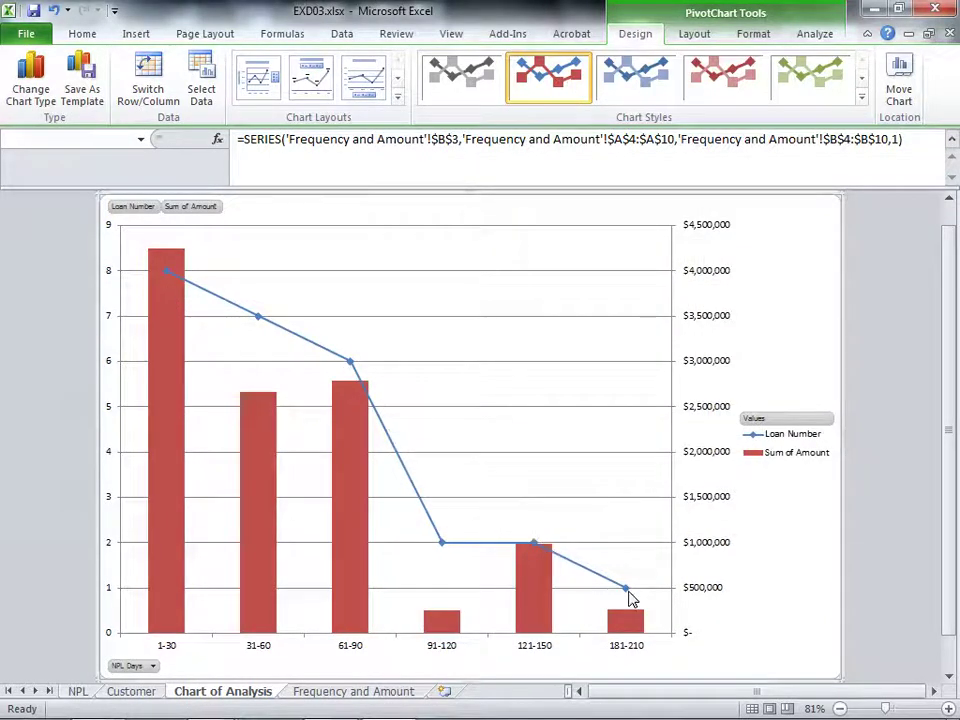
{"action": "mouse_move", "coordinate": [631, 598]}
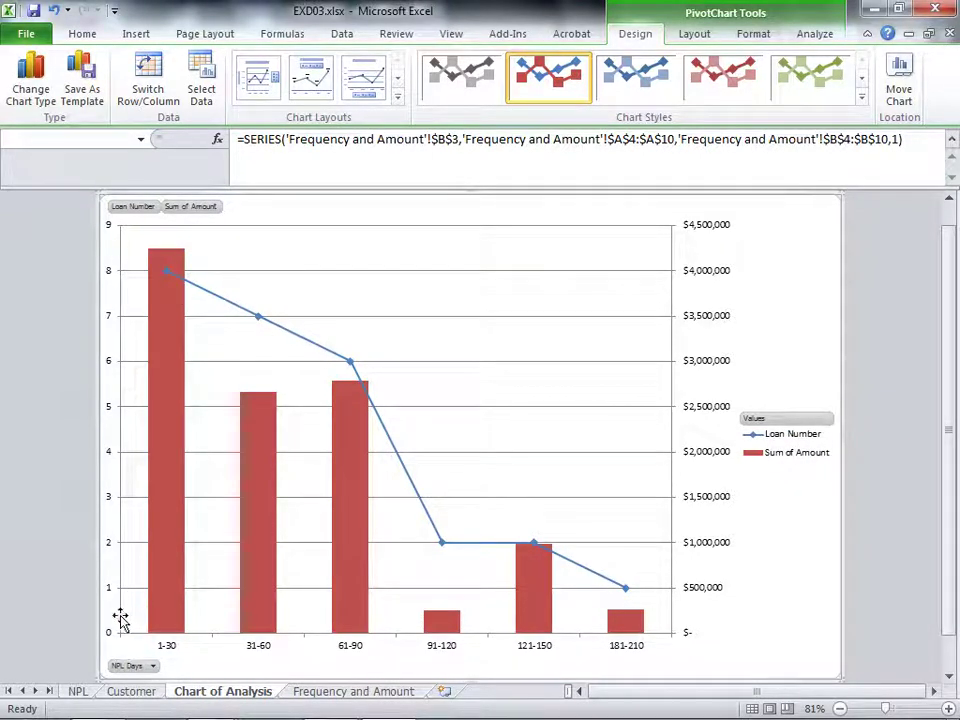
{"action": "mouse_move", "coordinate": [268, 578]}
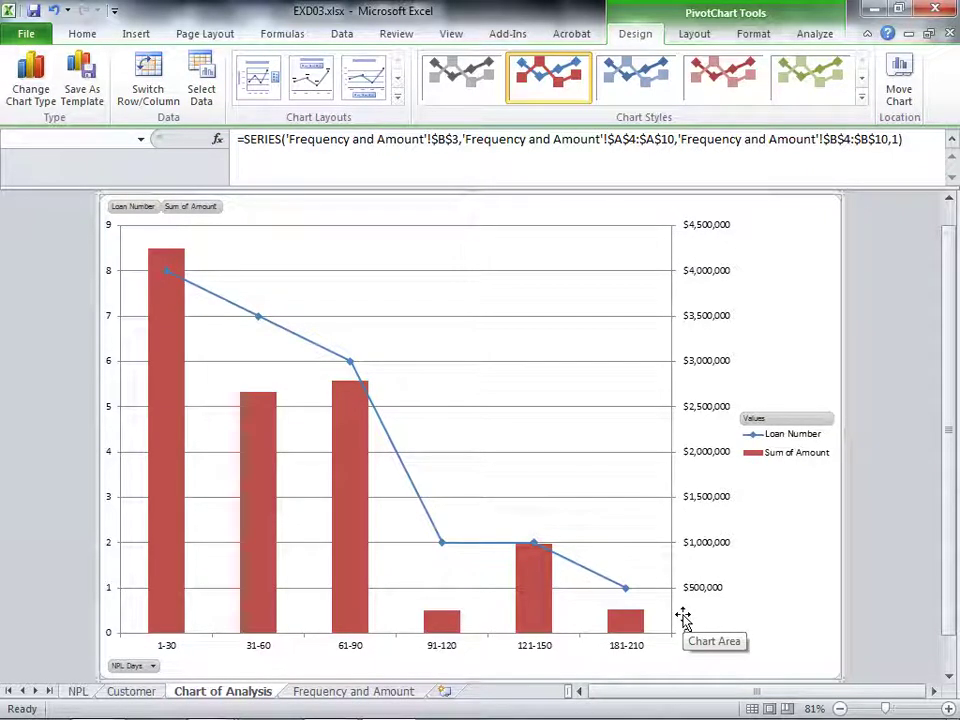
{"action": "mouse_move", "coordinate": [528, 617]}
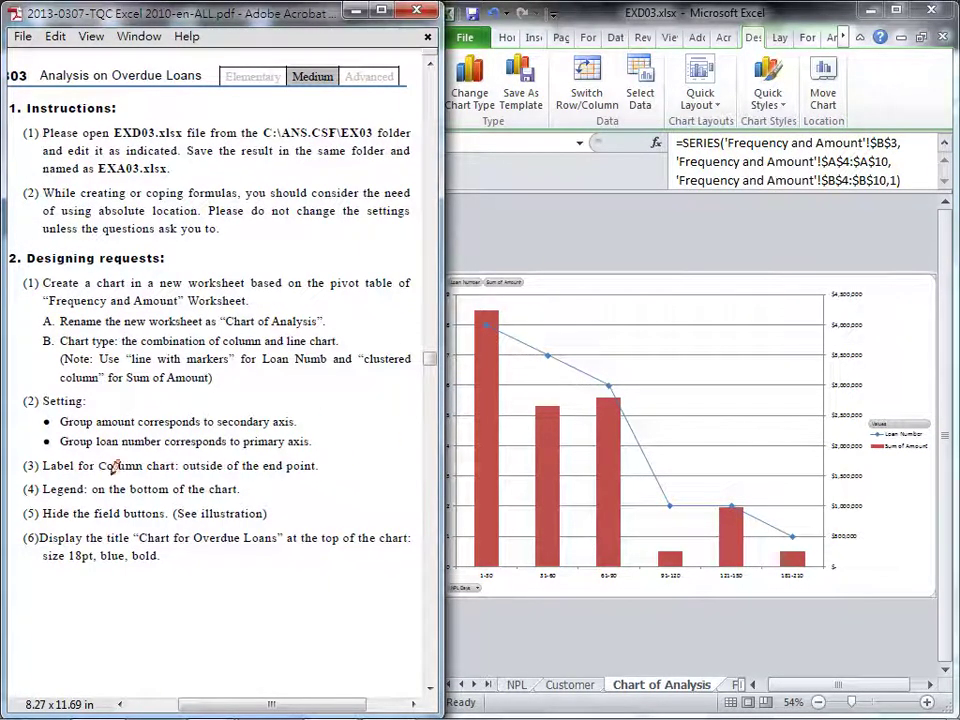
Step: Check the PDF's column label requirement and add data labels at Outside End to the Sum of Amount columns in the maximized Excel window
{"action": "left_click_drag", "start_coordinate": [46, 470], "coordinate": [331, 470]}
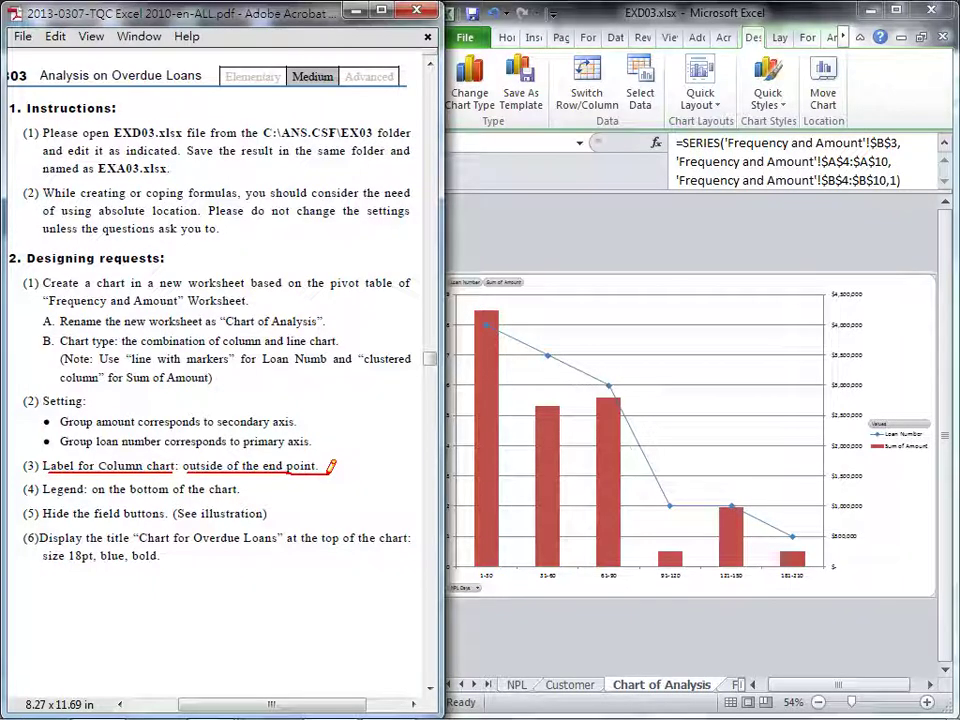
{"action": "key", "text": "Escape"}
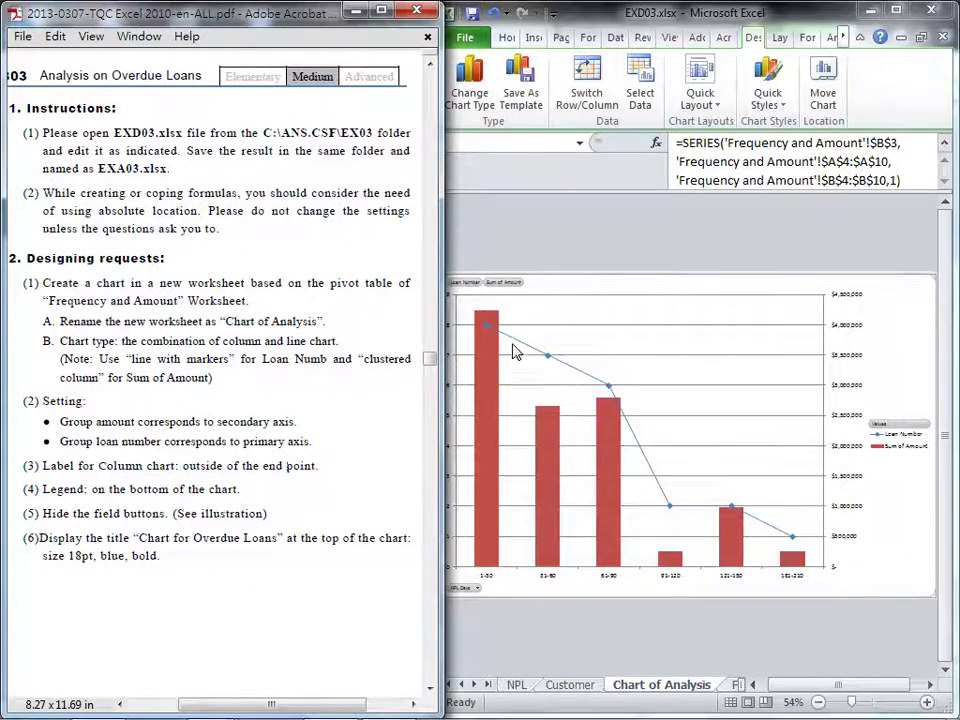
{"action": "left_click", "coordinate": [481, 367]}
{"action": "left_click", "coordinate": [490, 370]}
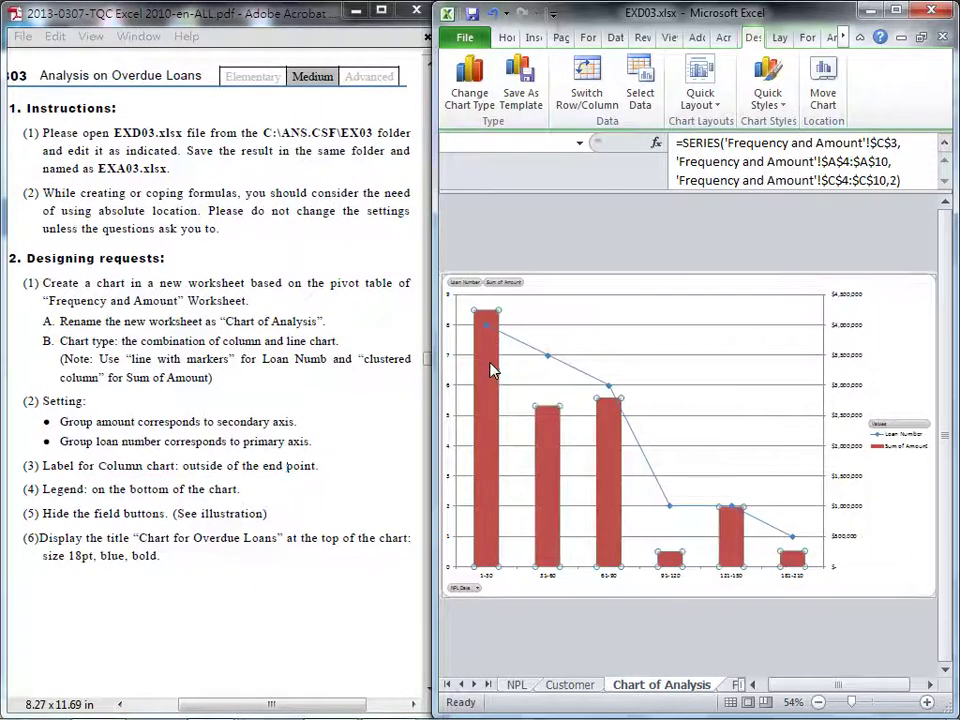
{"action": "double_click", "coordinate": [815, 15]}
{"action": "left_click", "coordinate": [690, 37]}
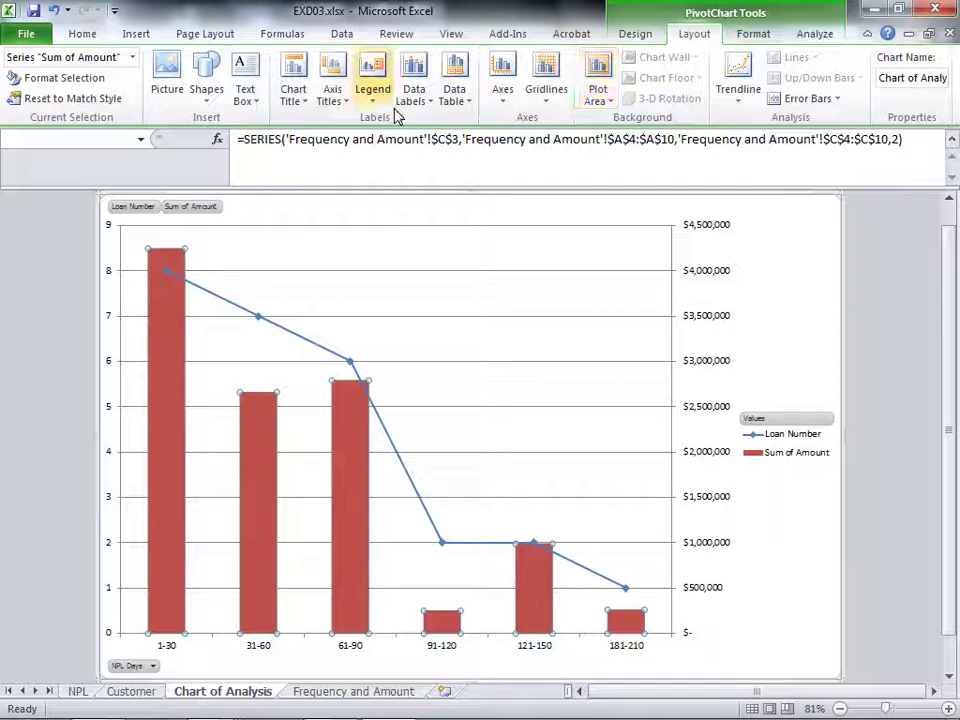
{"action": "left_click", "coordinate": [426, 104]}
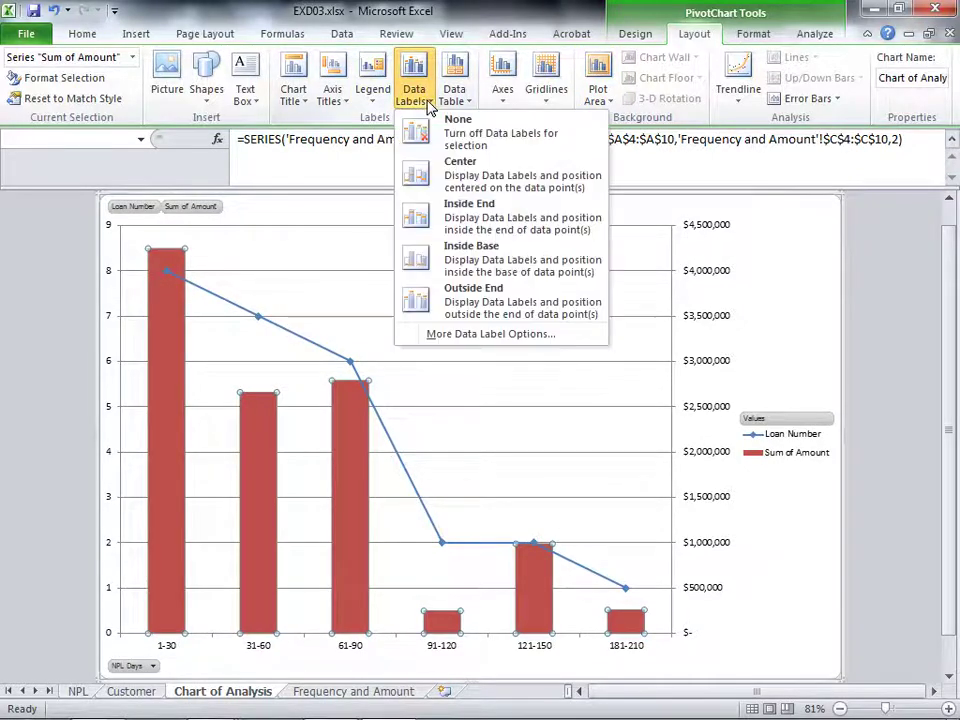
{"action": "left_click", "coordinate": [480, 335]}
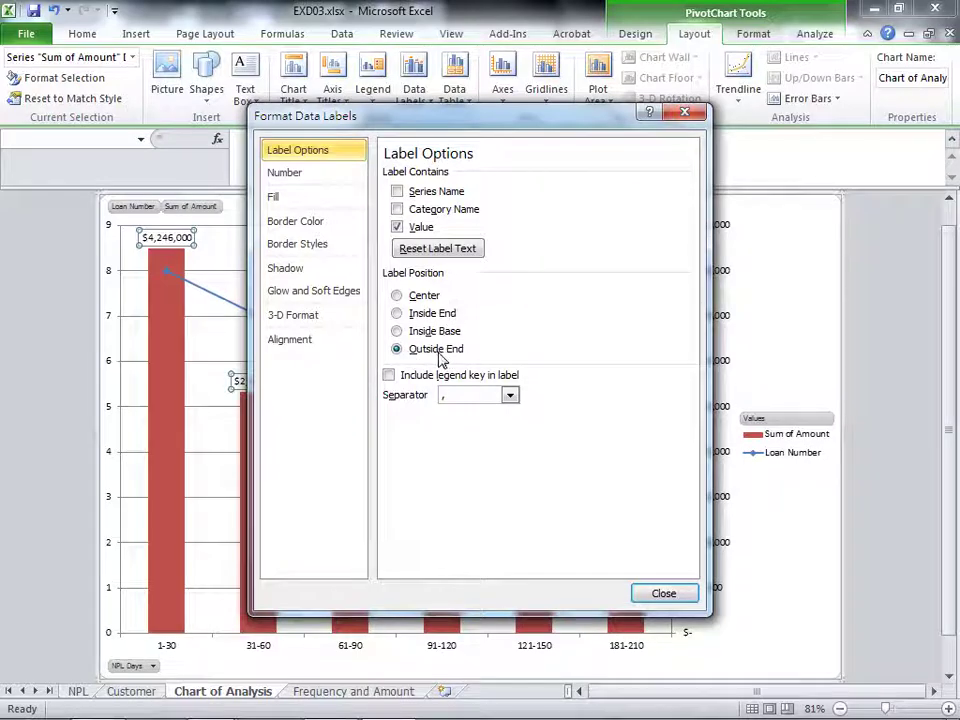
{"action": "left_click", "coordinate": [662, 594]}
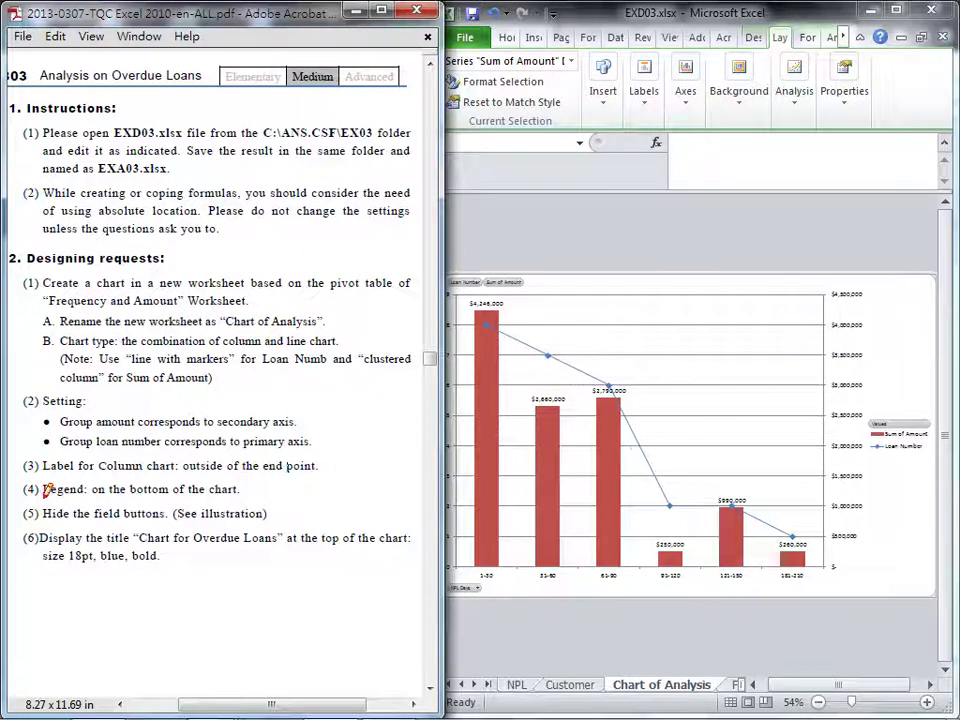
Step: Check the legend requirement in the PDF and show the legend at the bottom of the chart in the maximized Excel window
{"action": "left_click_drag", "start_coordinate": [58, 491], "coordinate": [244, 492]}
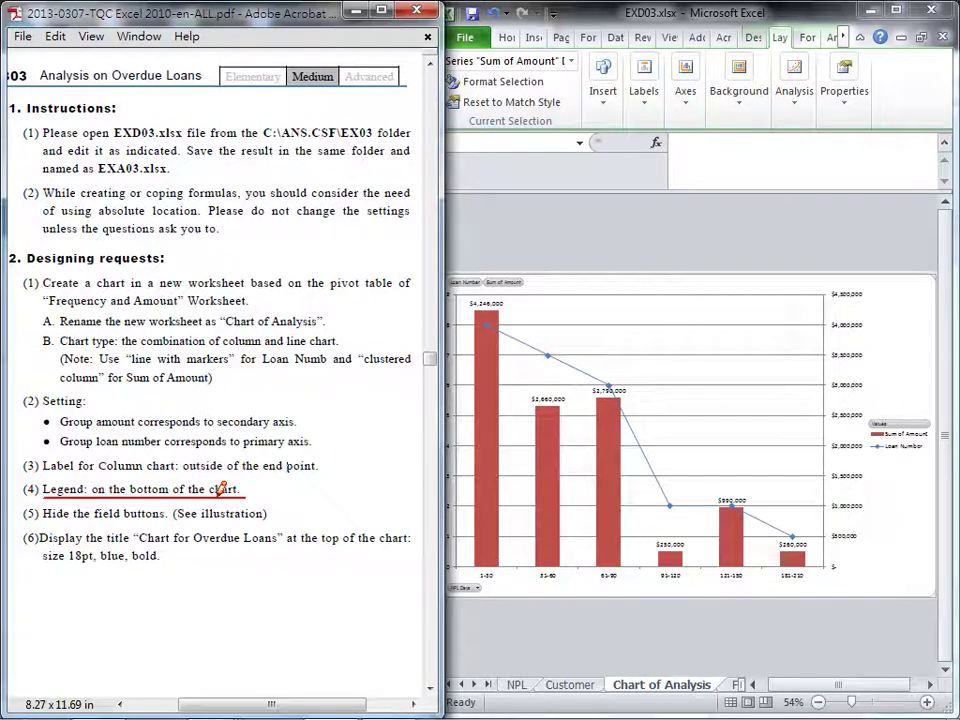
{"action": "key", "text": "Escape"}
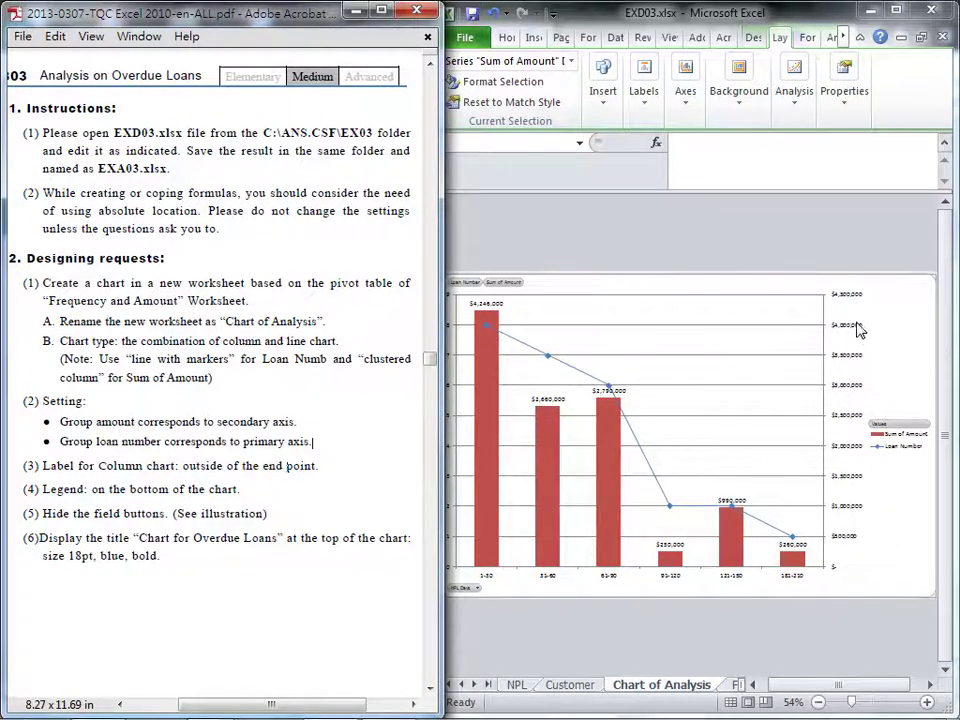
{"action": "left_click", "coordinate": [855, 252]}
{"action": "left_click", "coordinate": [896, 11]}
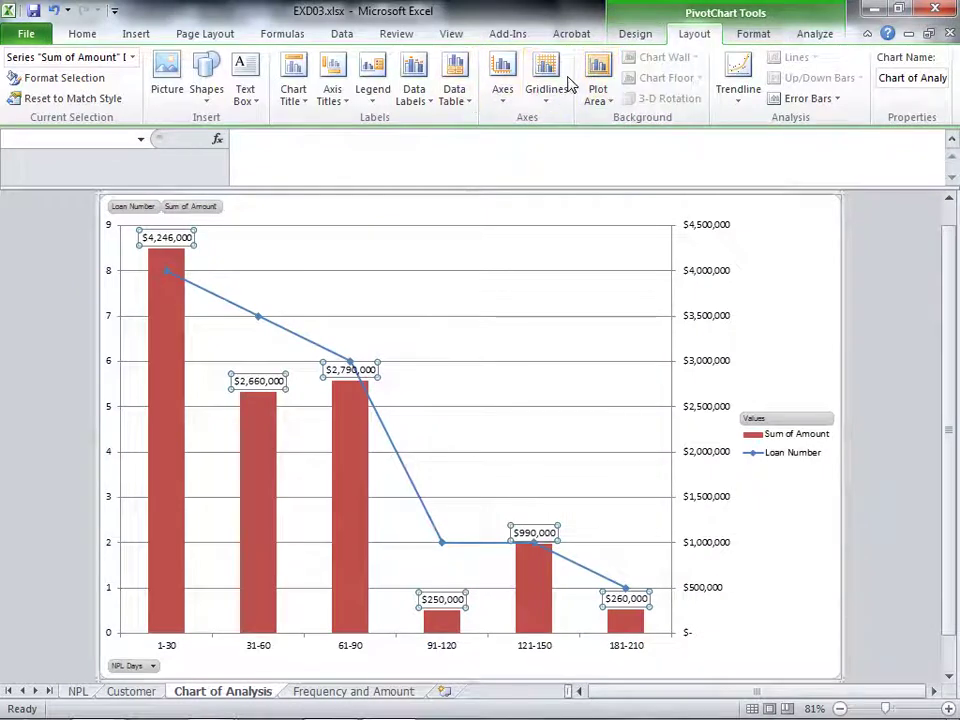
{"action": "left_click", "coordinate": [373, 95]}
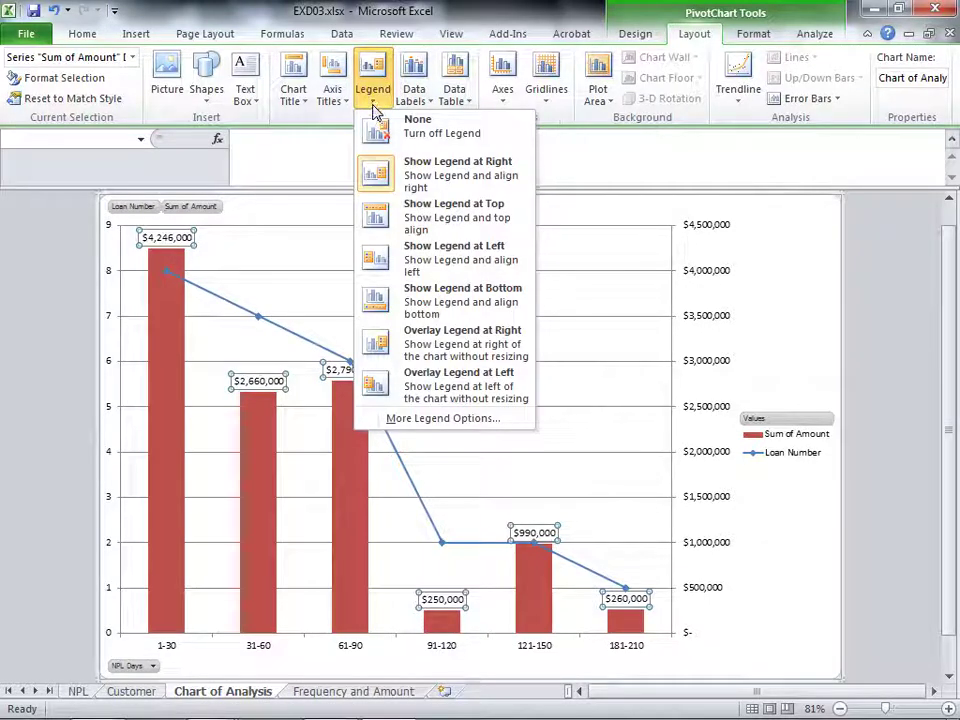
{"action": "left_click", "coordinate": [400, 298]}
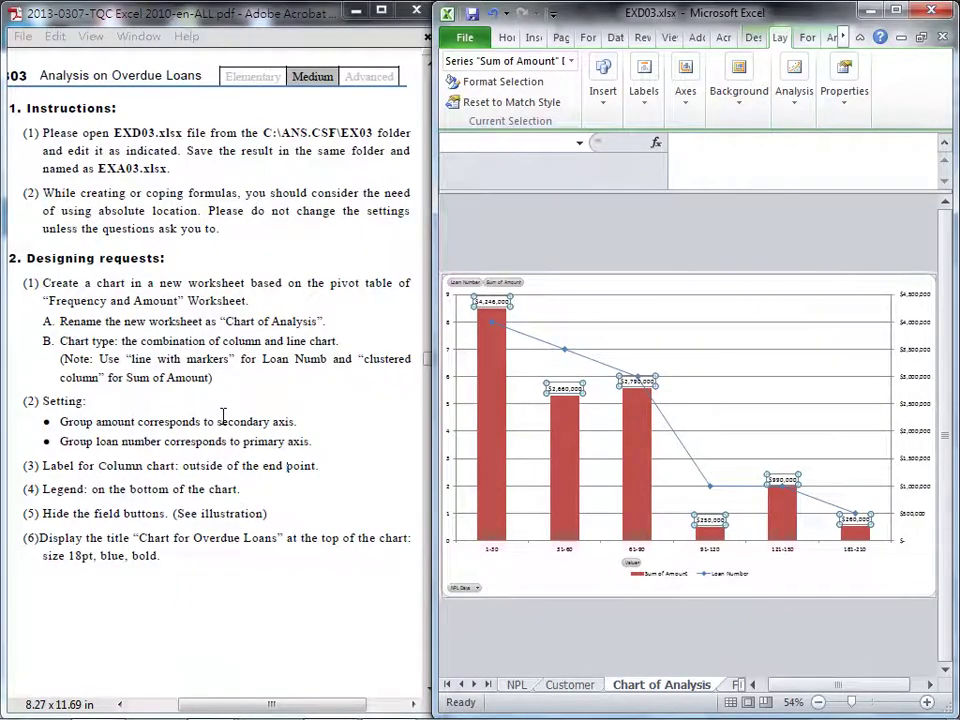
Step: Check the field button requirement in the PDF, then hide all field buttons on the chart in Excel and show them again
{"action": "left_click_drag", "start_coordinate": [43, 518], "coordinate": [287, 514]}
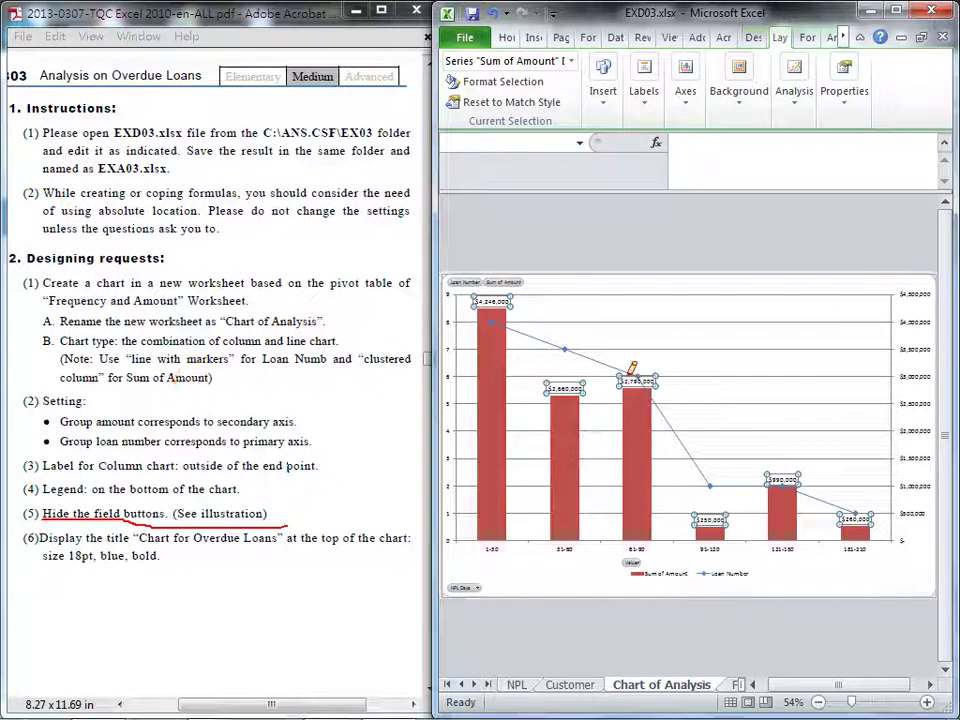
{"action": "key", "text": "Escape"}
{"action": "left_click", "coordinate": [896, 11]}
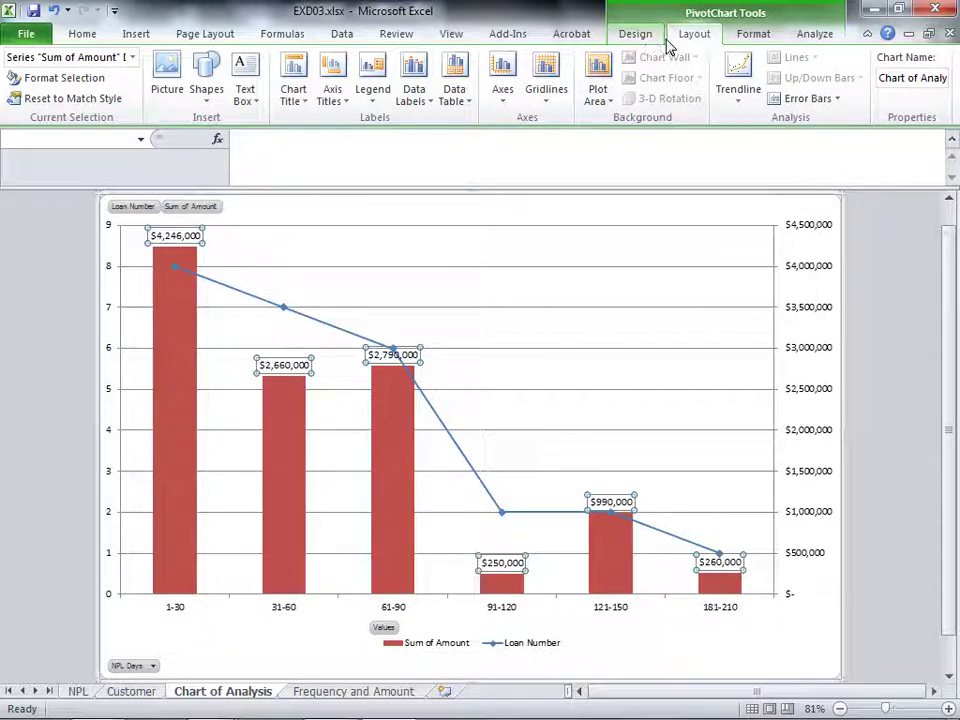
{"action": "left_click", "coordinate": [815, 35]}
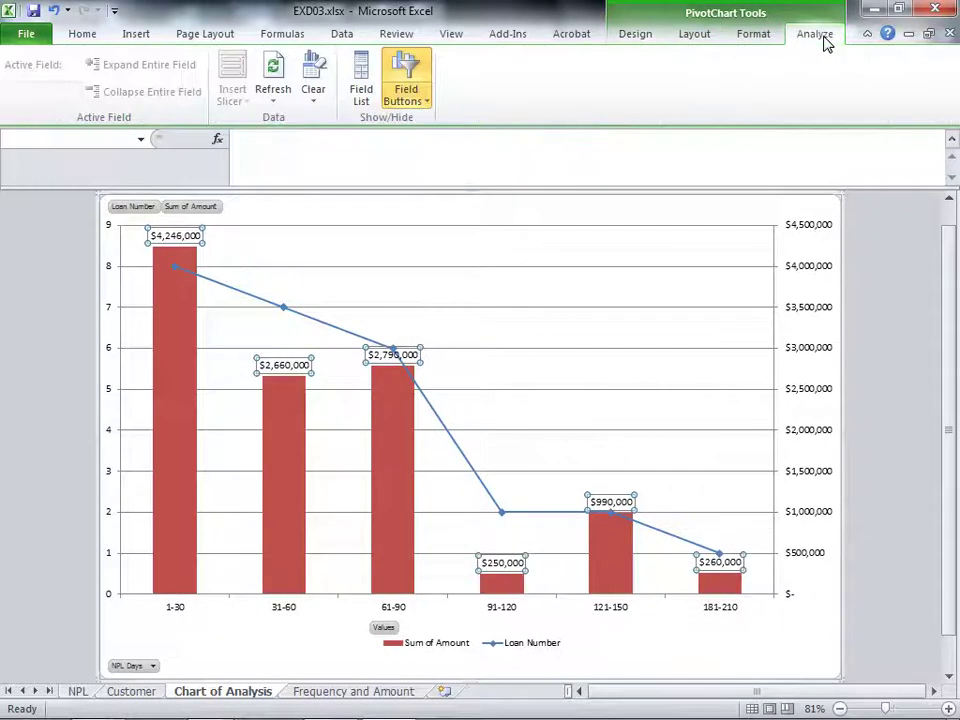
{"action": "left_click", "coordinate": [410, 73]}
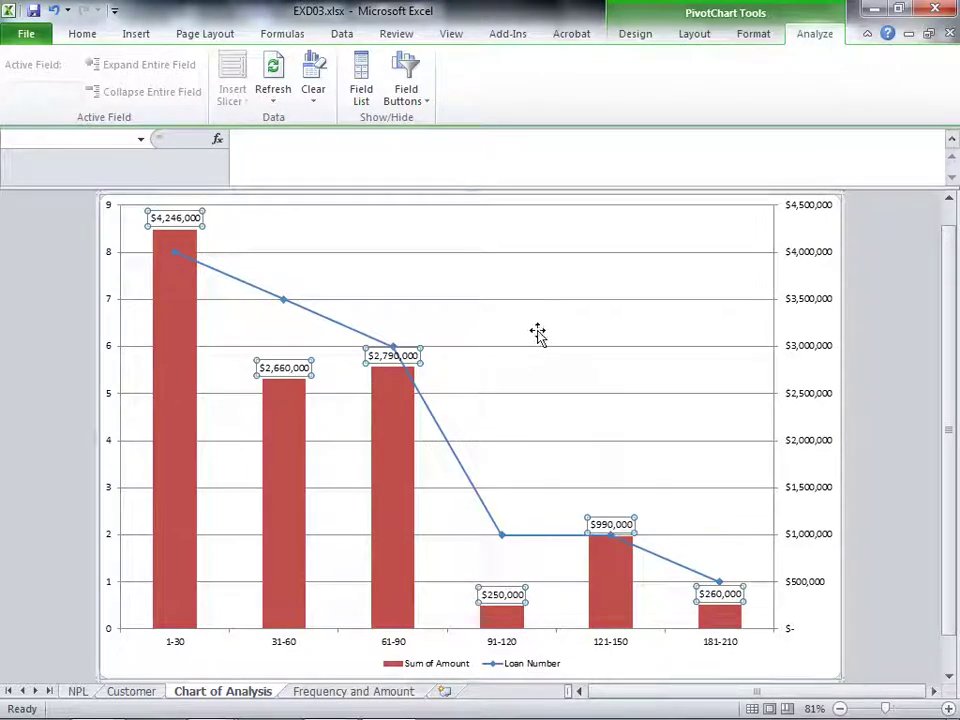
{"action": "left_click", "coordinate": [409, 78]}
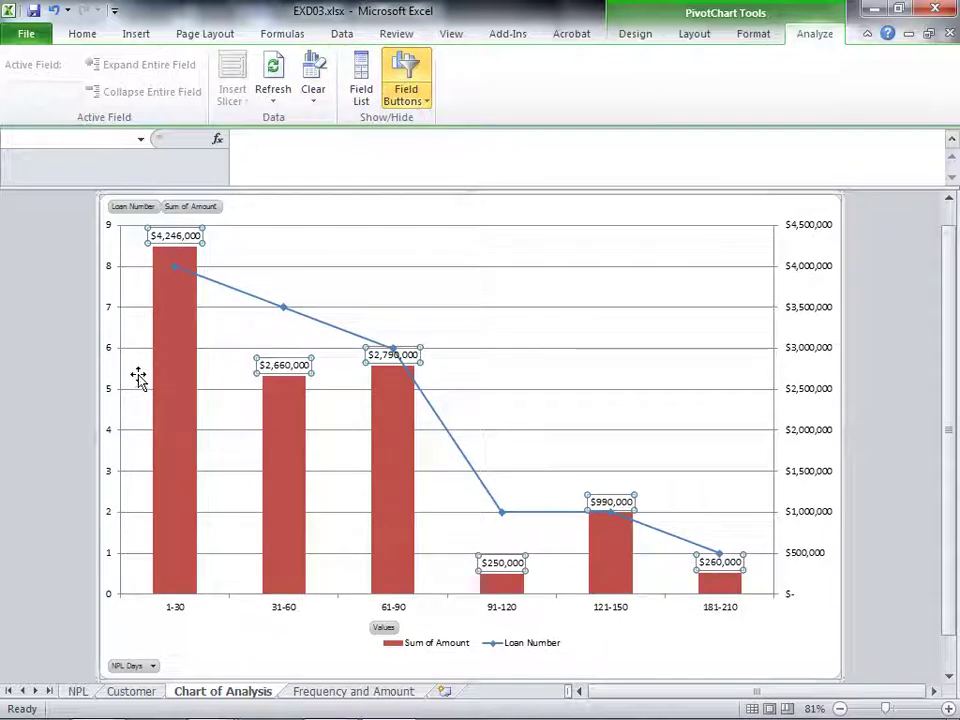
Step: Filter the chart's NPL Days field to only the 31-60, 61-90 and 91-120 groups
{"action": "left_click", "coordinate": [153, 667]}
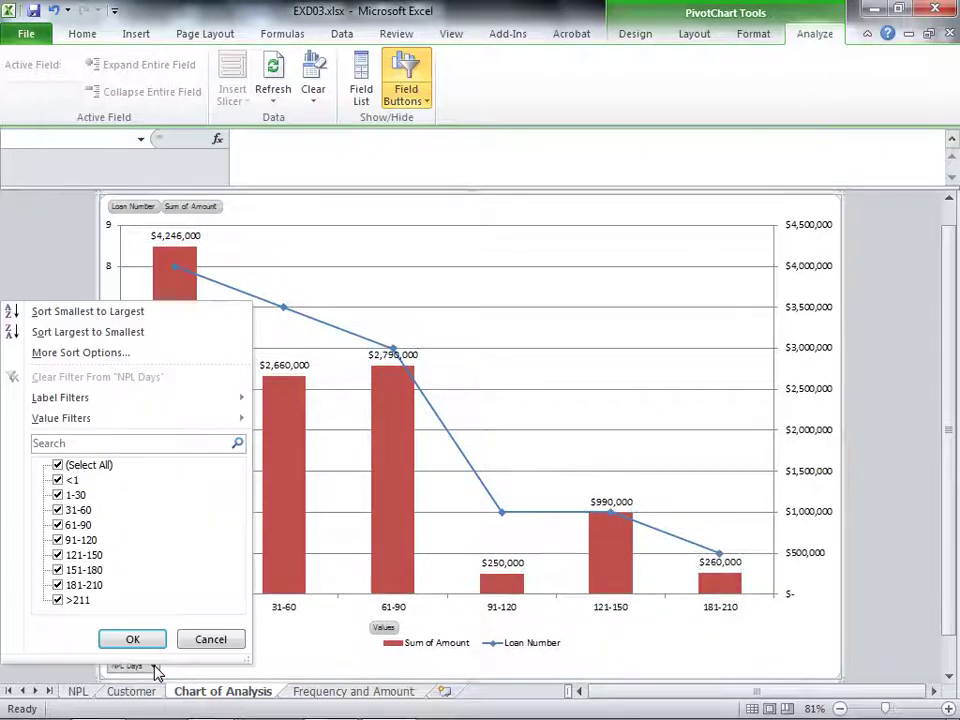
{"action": "left_click", "coordinate": [66, 467]}
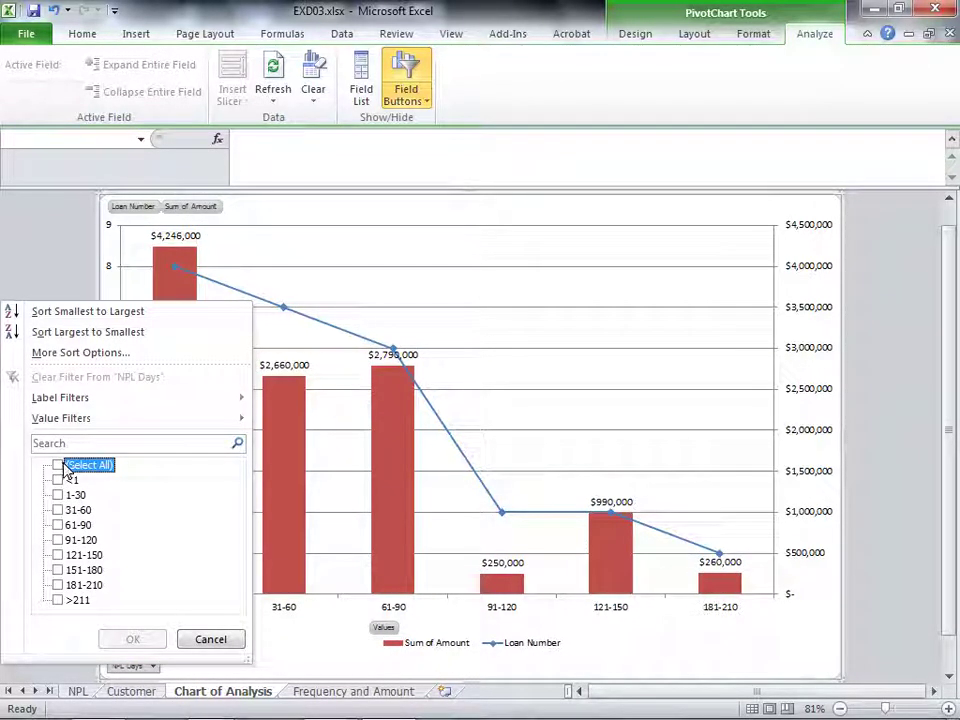
{"action": "left_click", "coordinate": [58, 510]}
{"action": "left_click", "coordinate": [58, 525]}
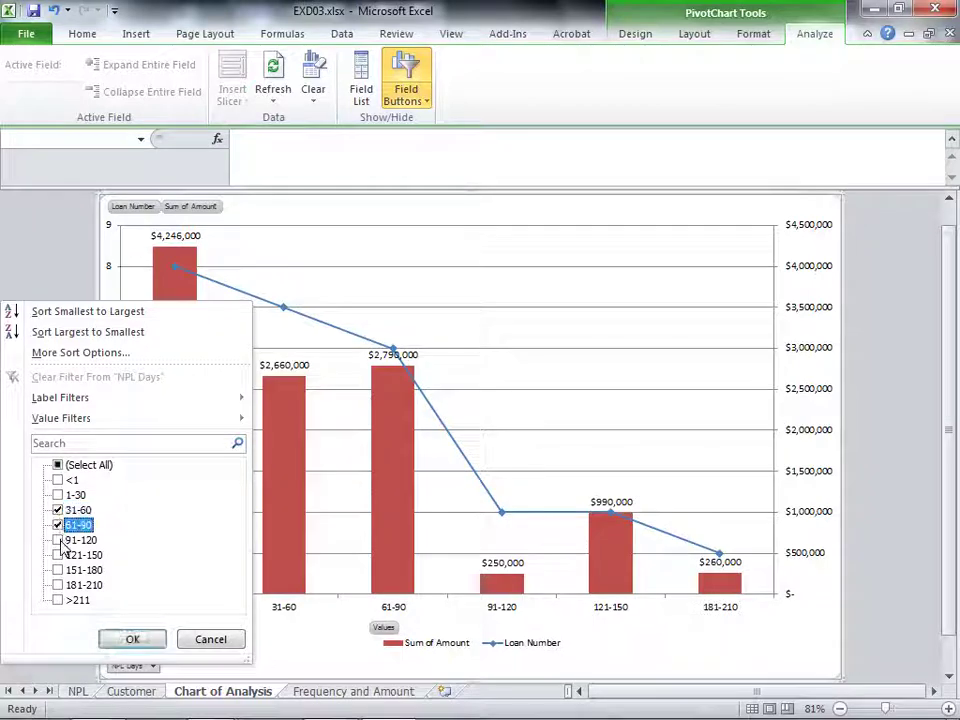
{"action": "left_click", "coordinate": [58, 540]}
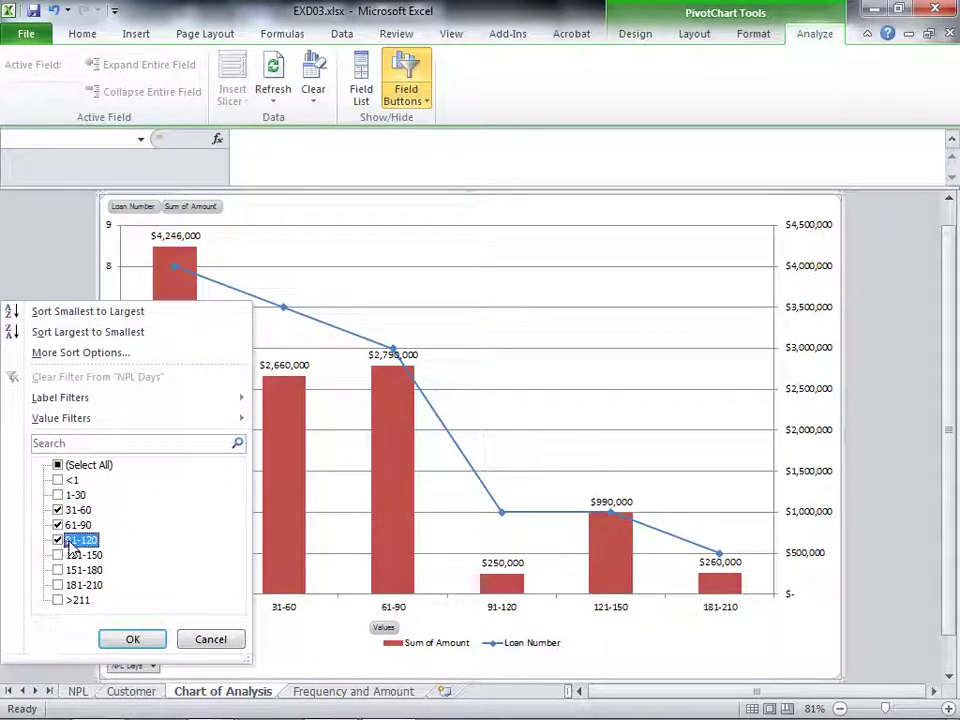
{"action": "left_click", "coordinate": [133, 641]}
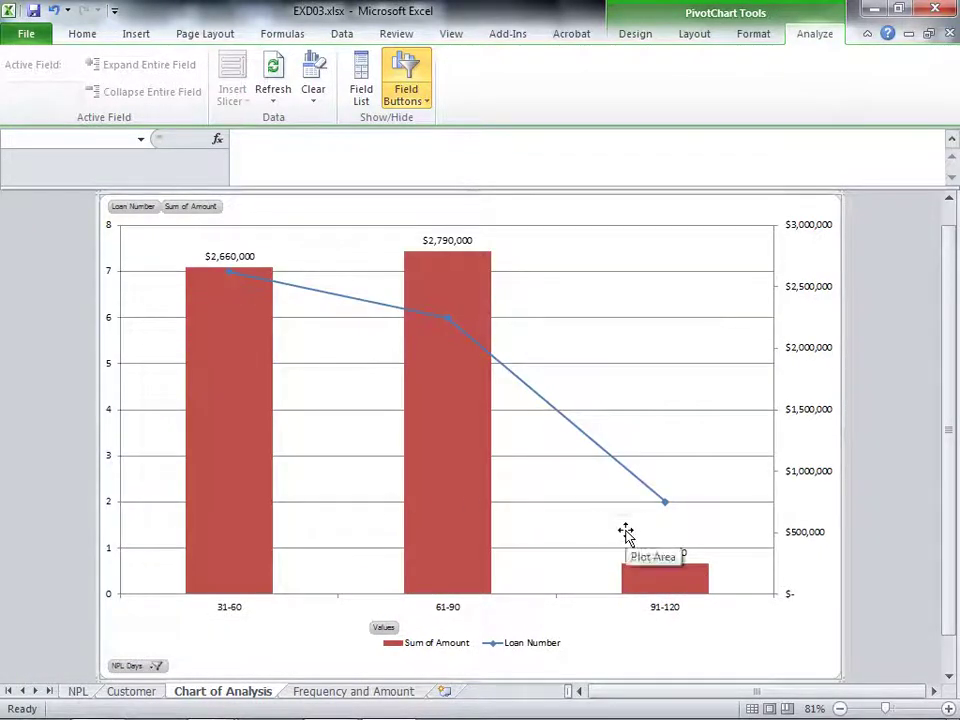
Step: Clear the filter from the chart's NPL Days field and hide all field buttons
{"action": "left_click", "coordinate": [159, 668]}
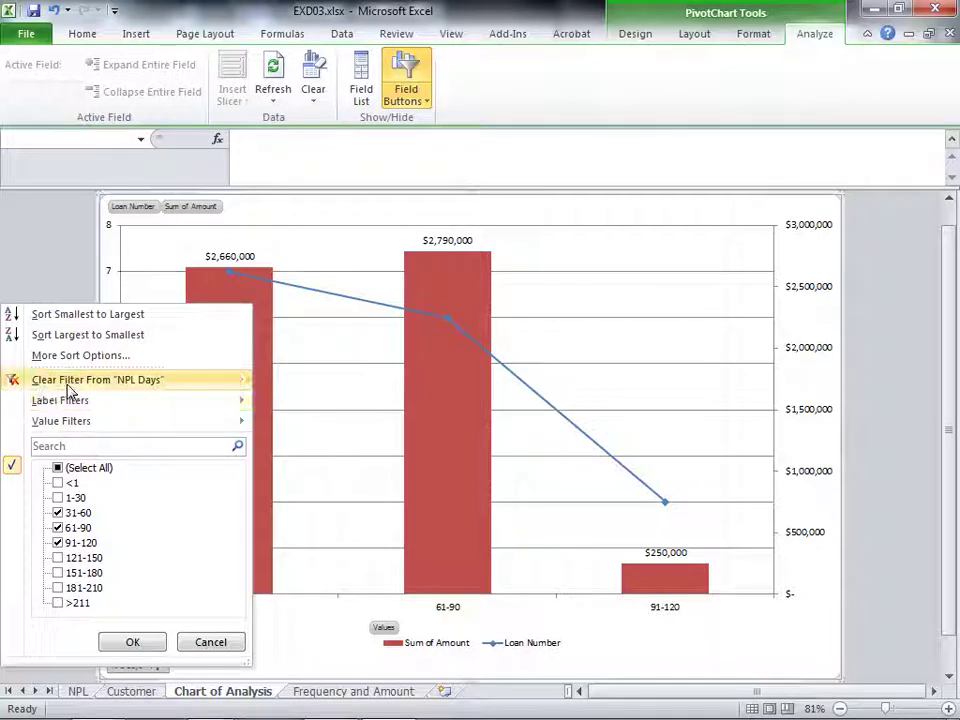
{"action": "left_click", "coordinate": [106, 386]}
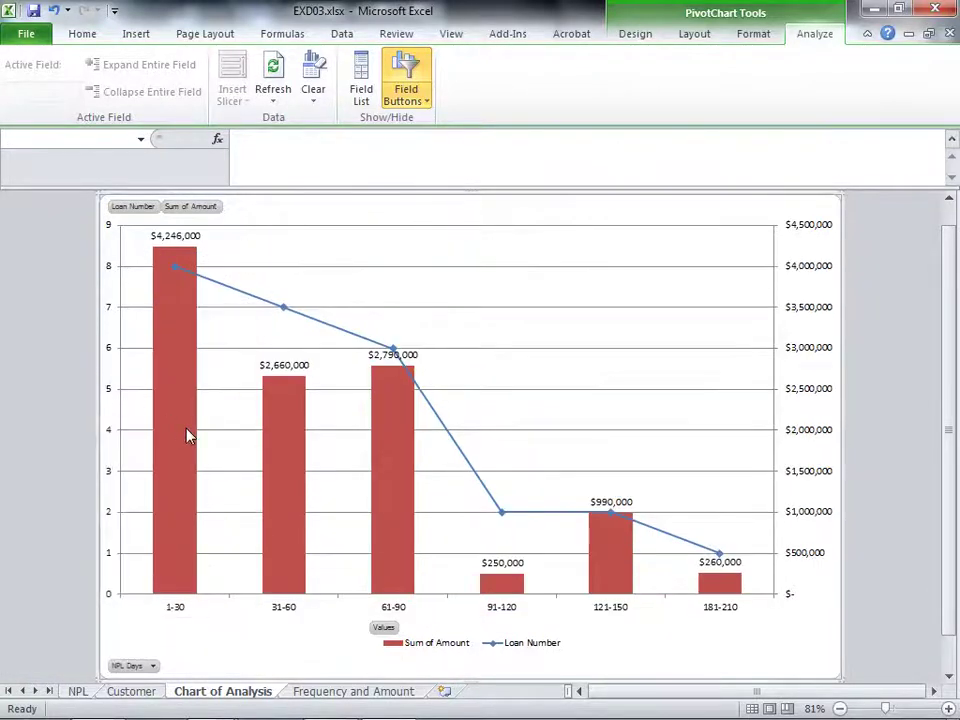
{"action": "left_click", "coordinate": [407, 72]}
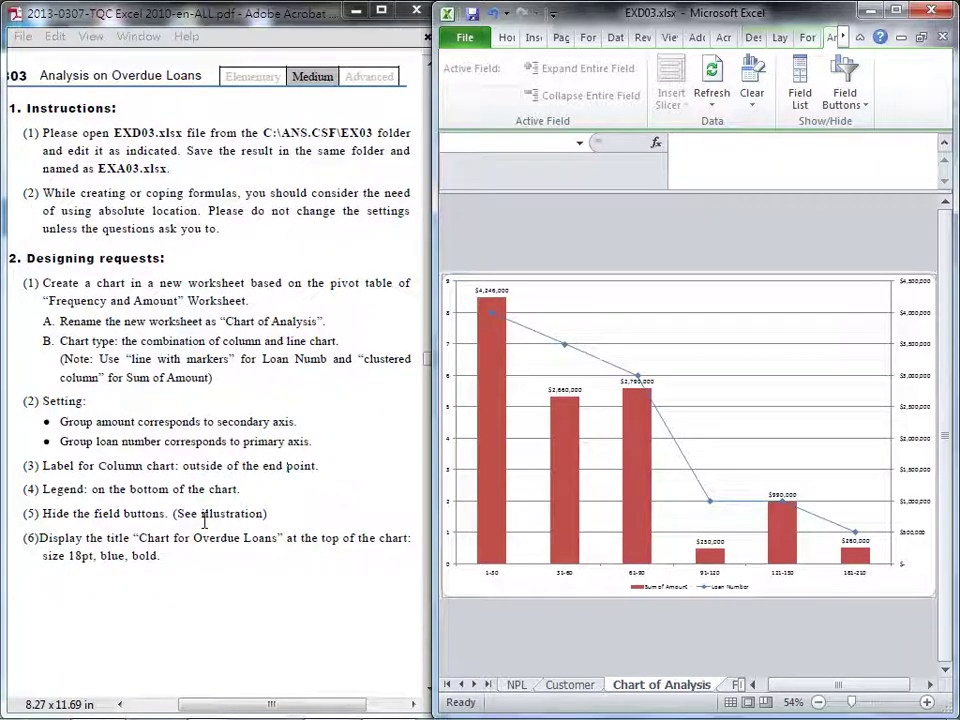
Step: Check the title requirement in the PDF and add a title above the chart in the maximized Excel window
{"action": "left_click_drag", "start_coordinate": [135, 547], "coordinate": [285, 546]}
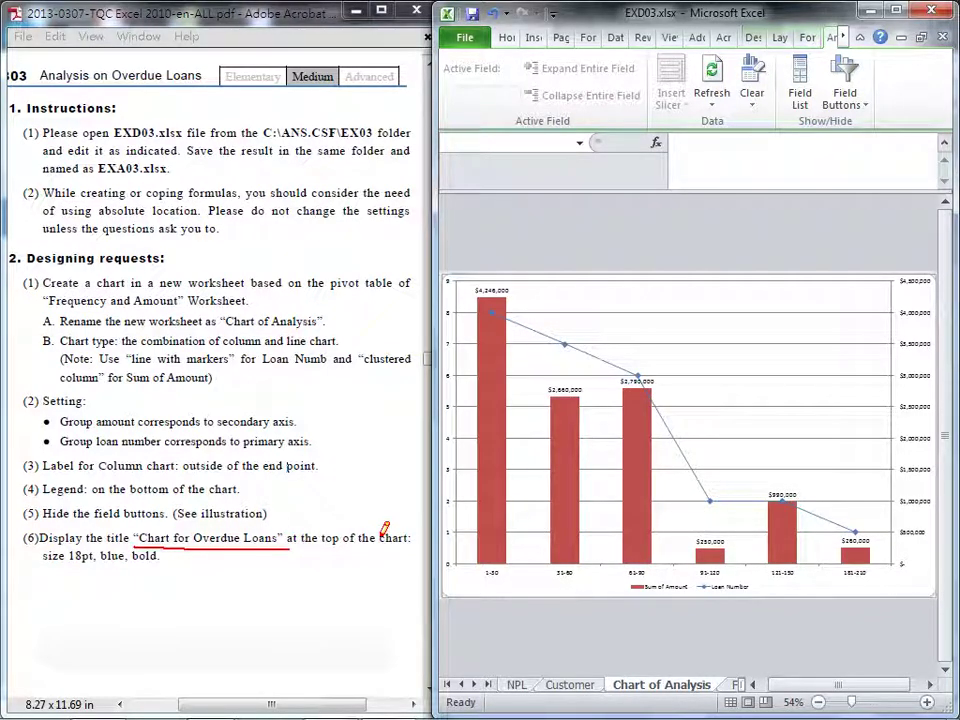
{"action": "key", "text": "Escape"}
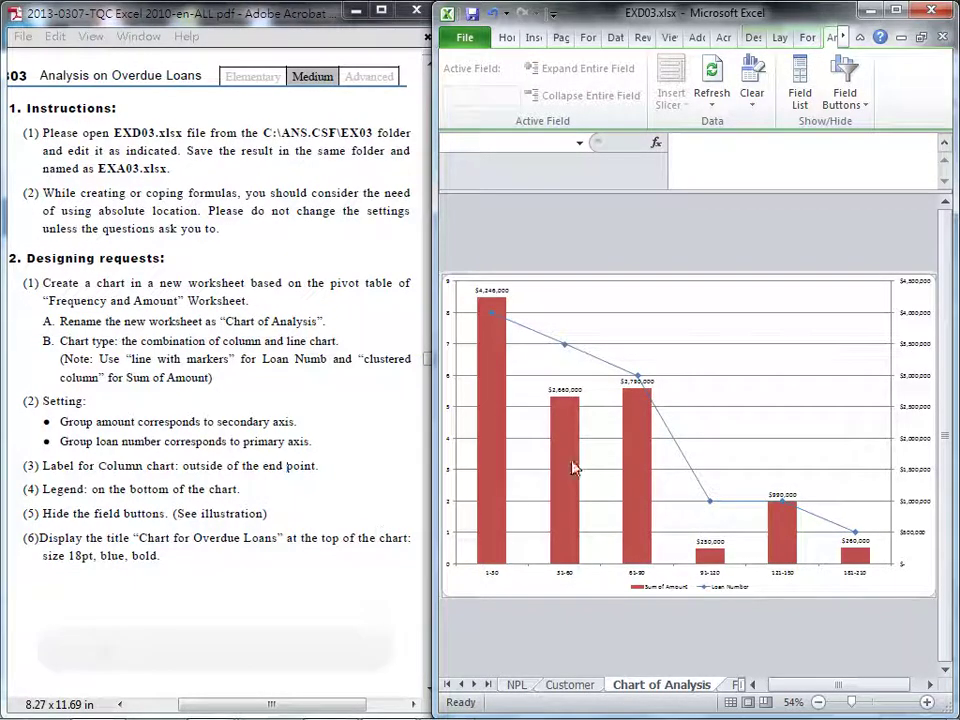
{"action": "left_click", "coordinate": [898, 12]}
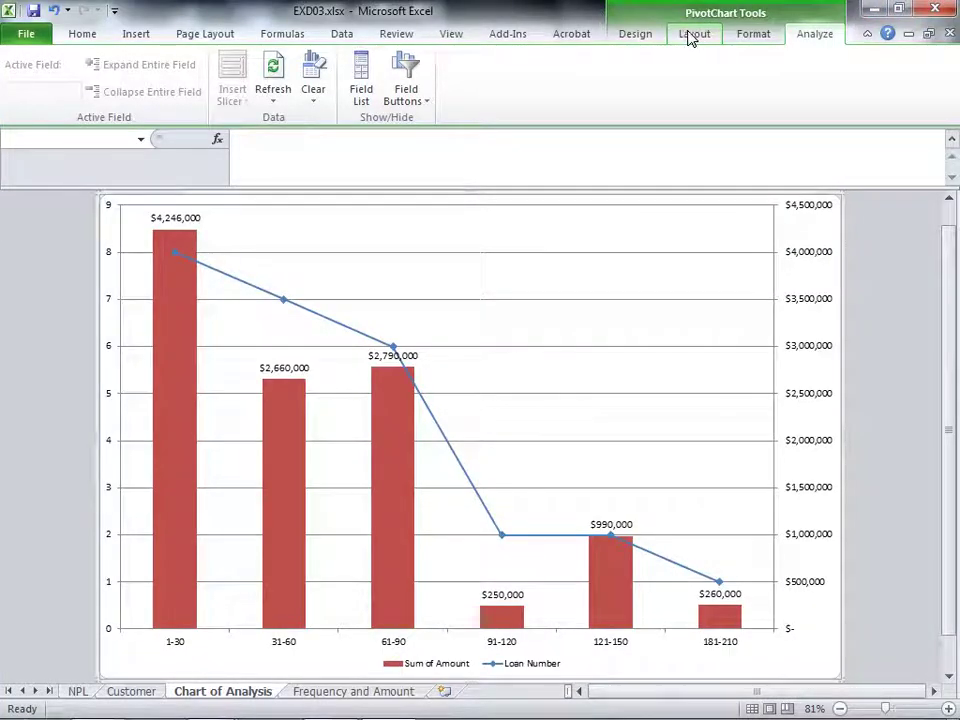
{"action": "left_click", "coordinate": [692, 35]}
{"action": "left_click", "coordinate": [300, 100]}
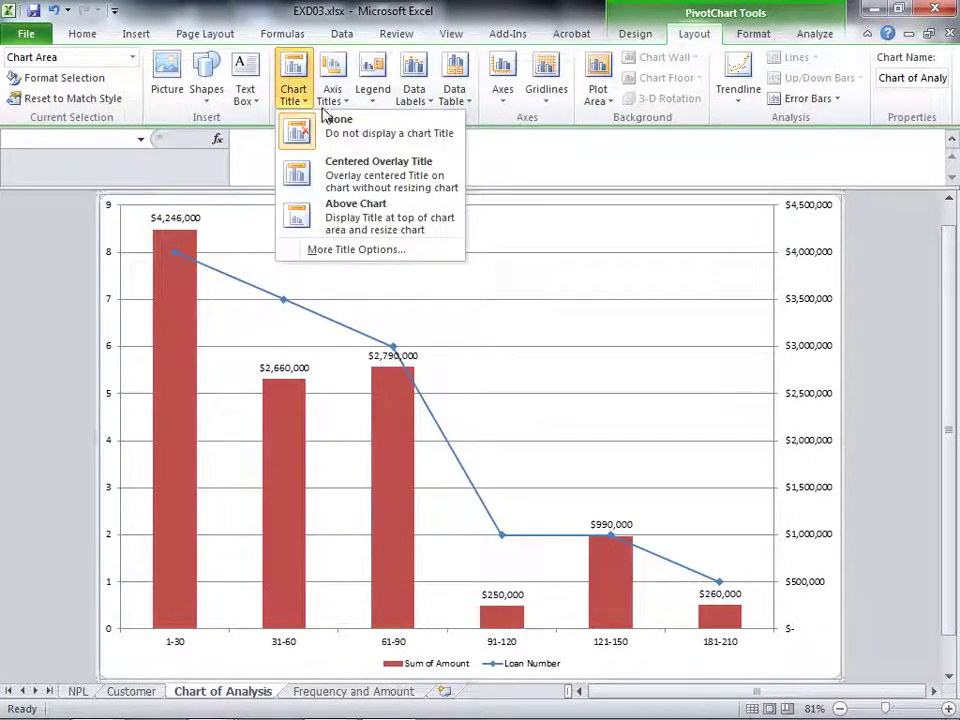
{"action": "left_click", "coordinate": [374, 219]}
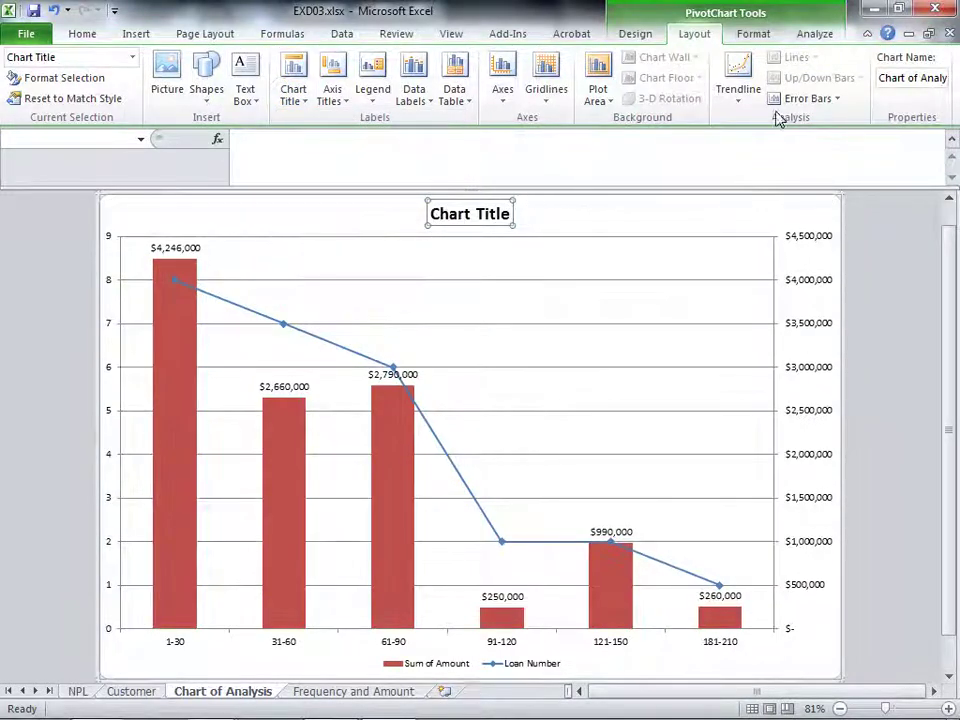
Step: Restore the Excel window beside the PDF and change the chart title text to "Chart for Overdue Loans"
{"action": "left_click", "coordinate": [896, 12]}
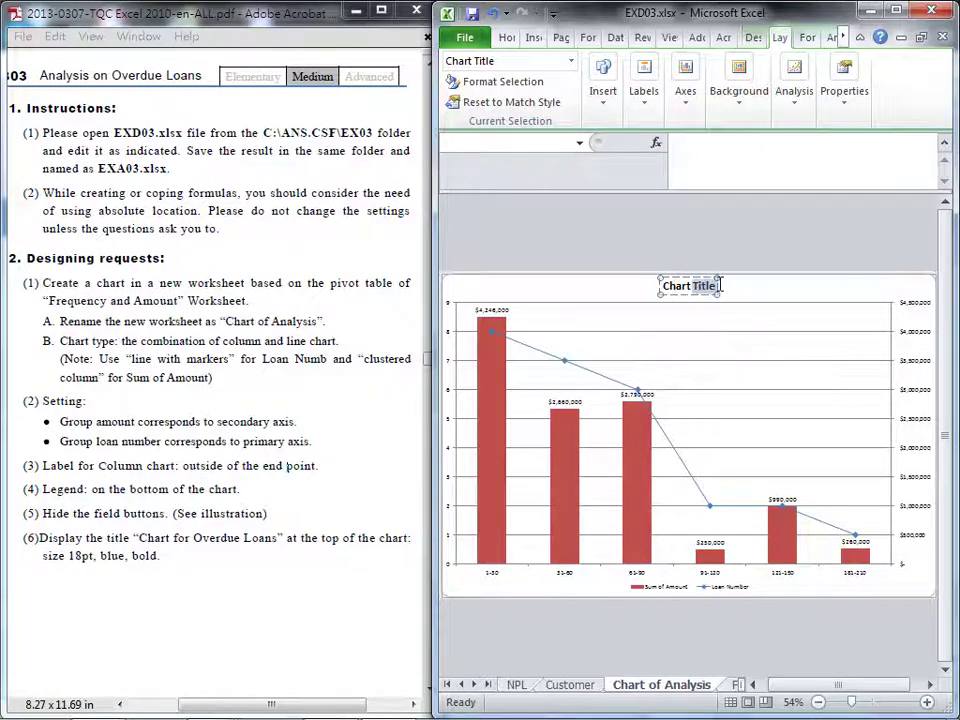
{"action": "type", "text": "for"}
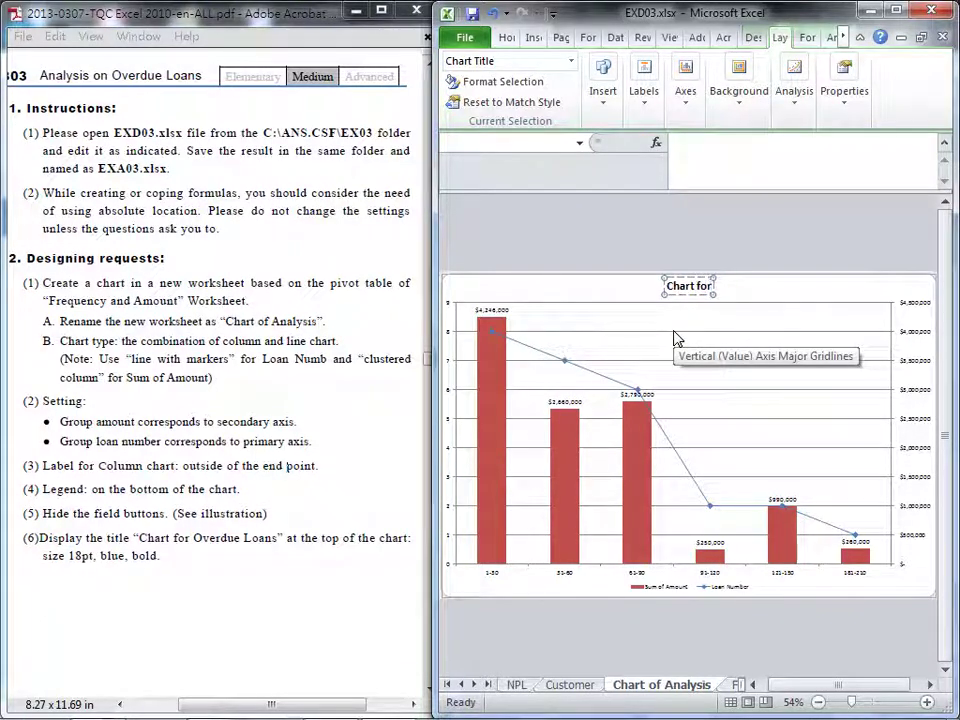
{"action": "type", "text": " O"}
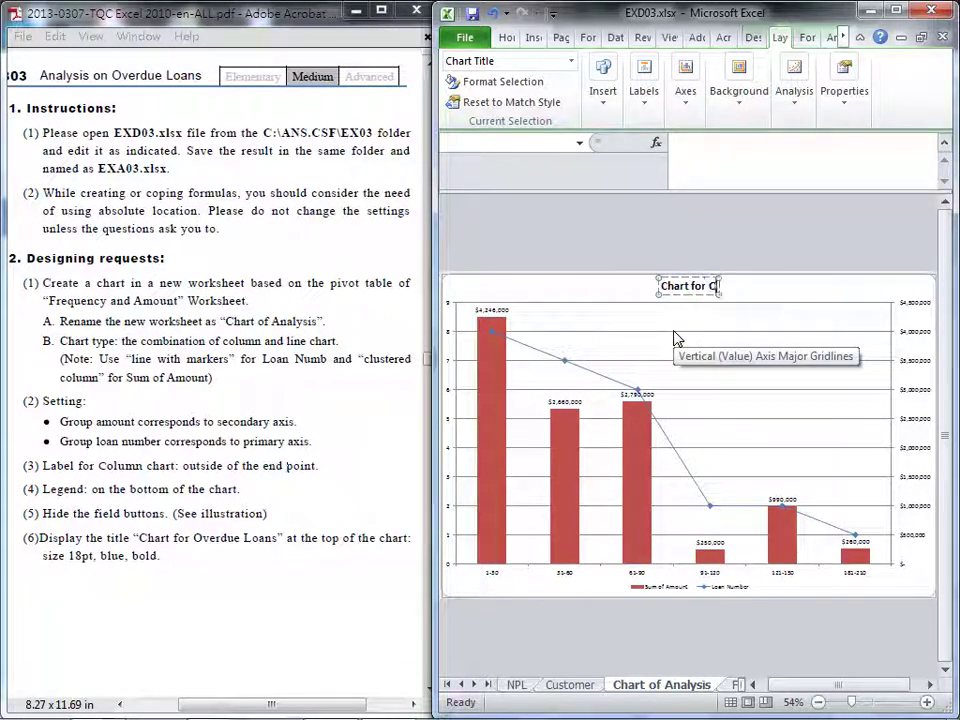
{"action": "type", "text": "verdue"}
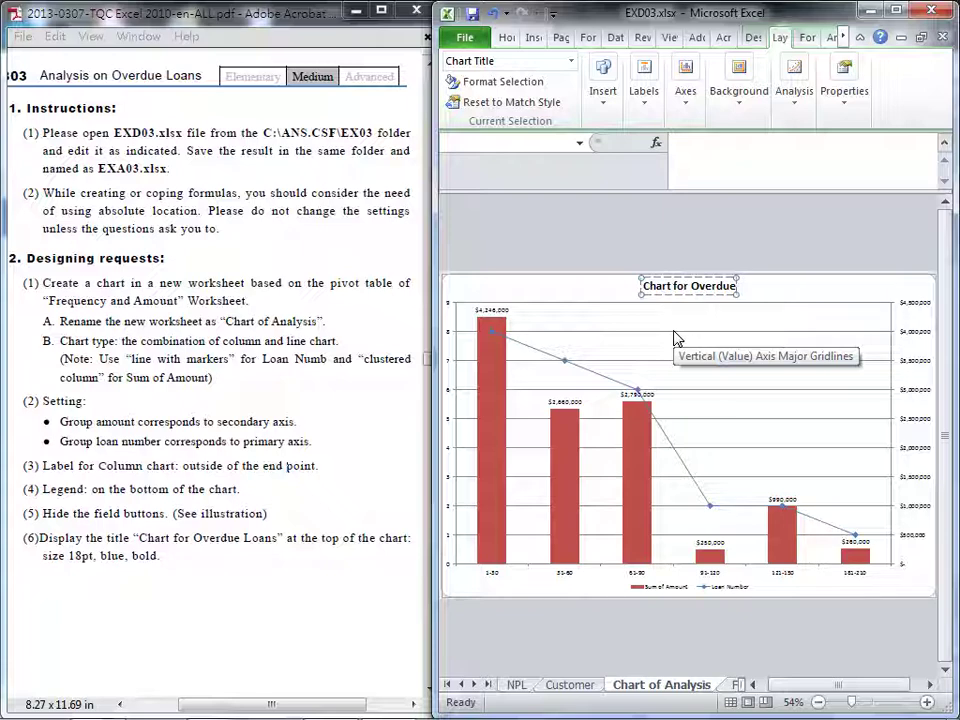
{"action": "type", "text": "Loans"}
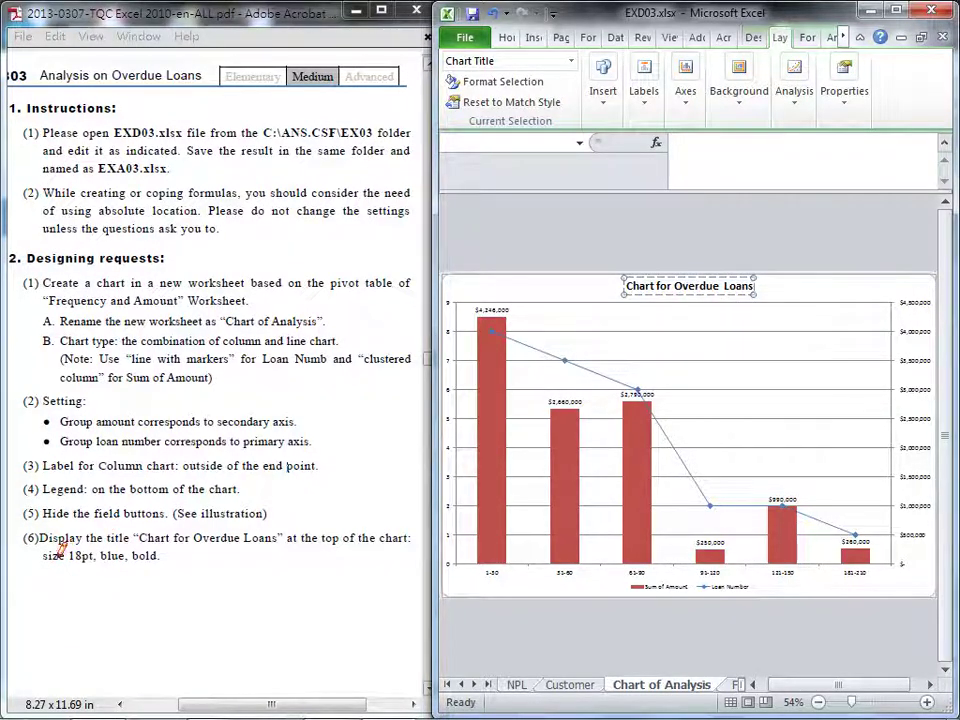
Step: Check the title formatting requirement in the PDF and set the chart title's font color to the standard Blue
{"action": "left_click_drag", "start_coordinate": [52, 560], "coordinate": [159, 564]}
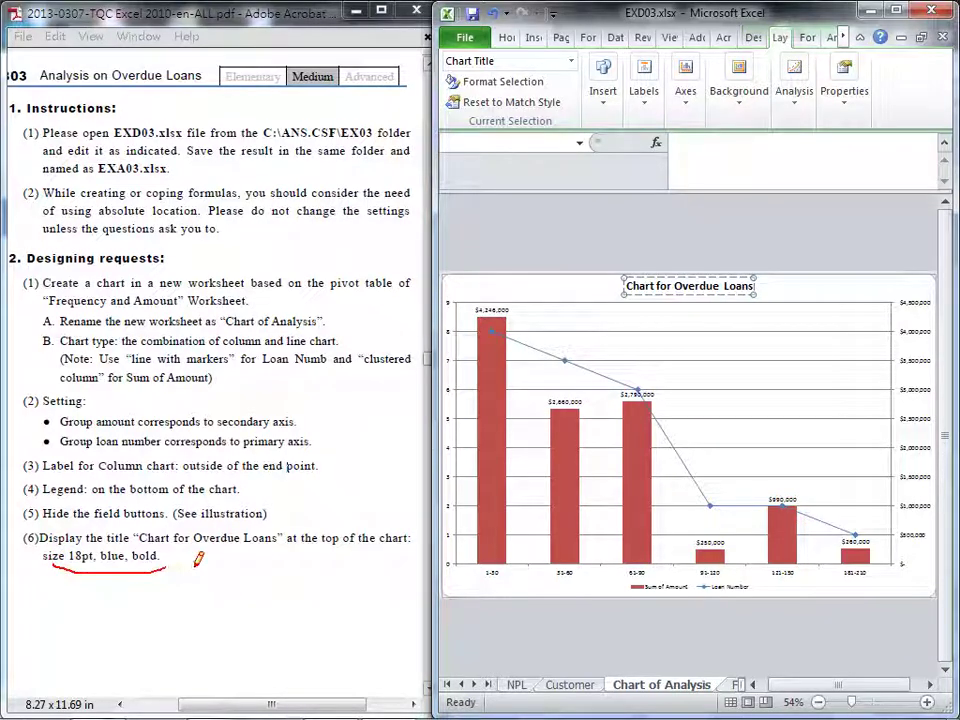
{"action": "key", "text": "Escape"}
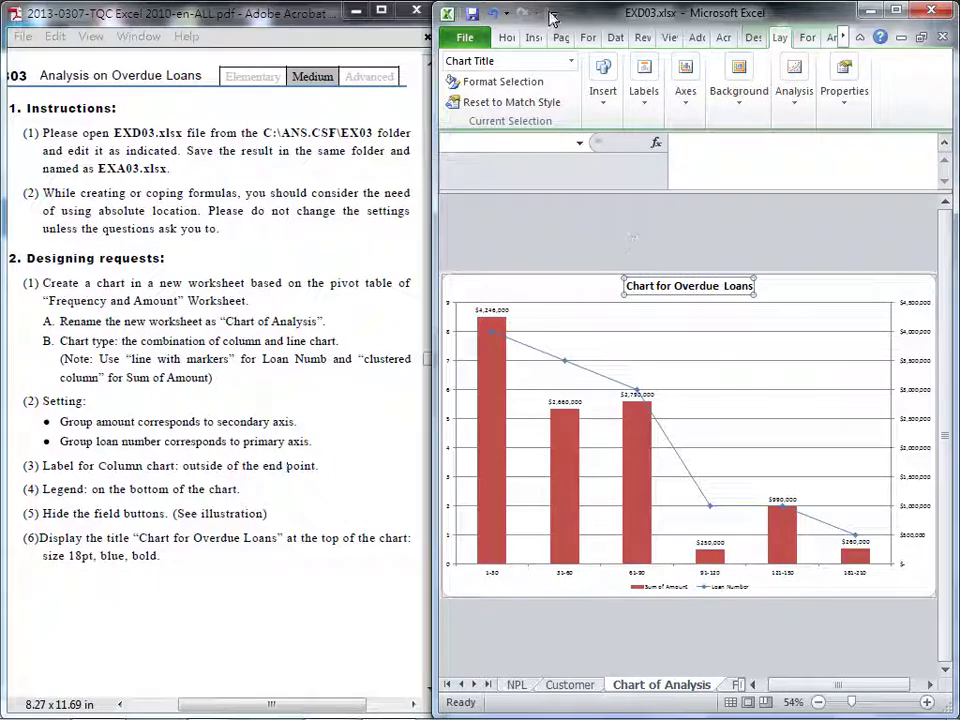
{"action": "left_click", "coordinate": [507, 40]}
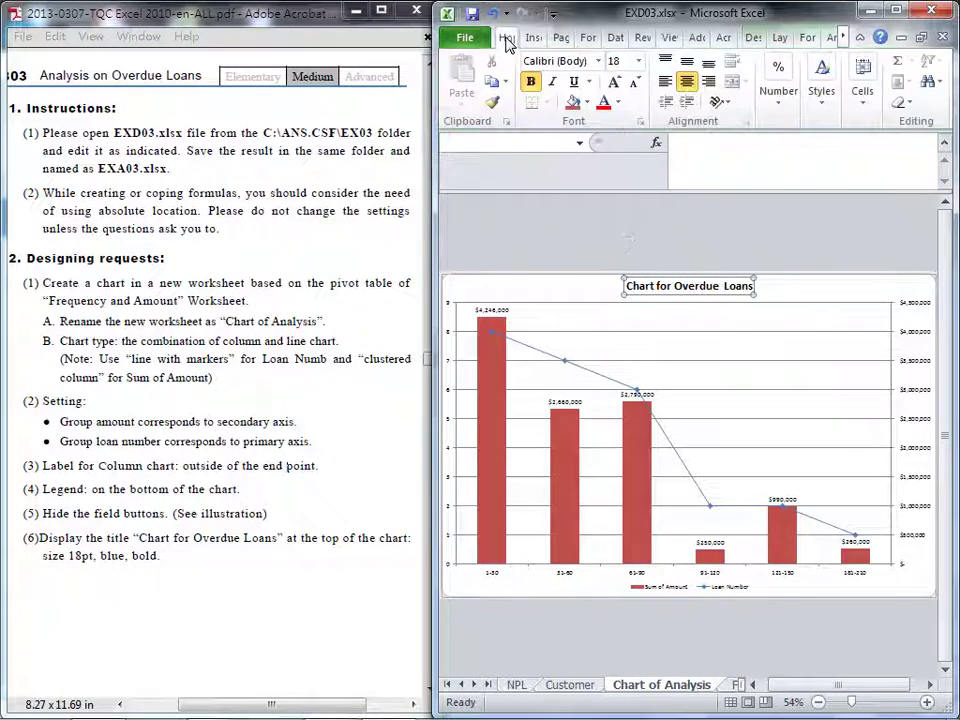
{"action": "left_click", "coordinate": [618, 102]}
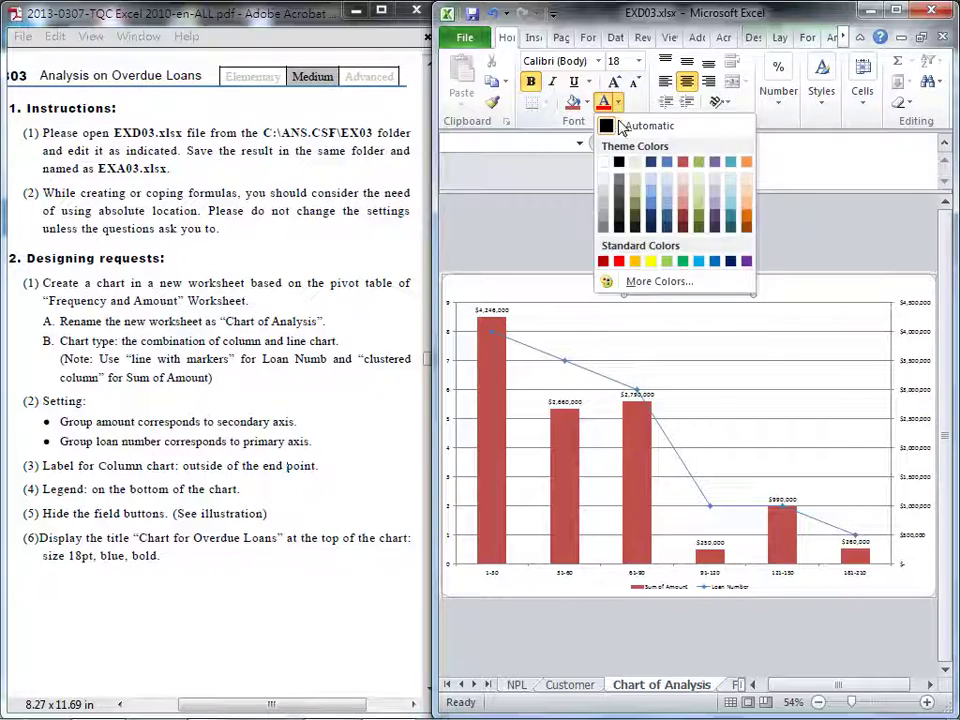
{"action": "left_click", "coordinate": [716, 262]}
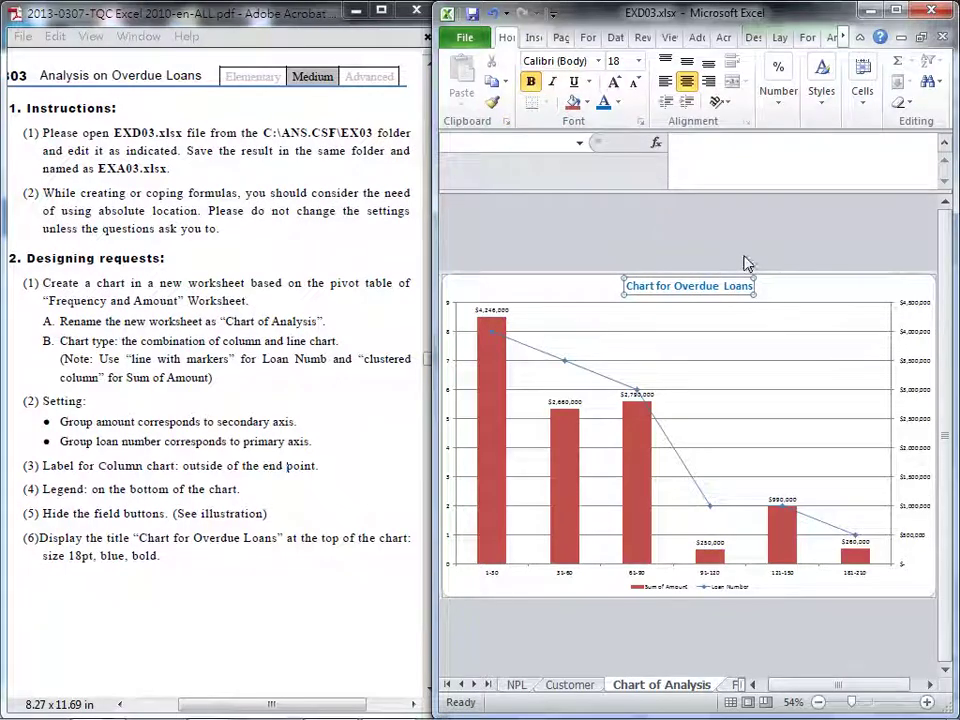
Step: Switch to the PDF and compare its reference sample for the design result with the finished chart
{"action": "left_click", "coordinate": [213, 421]}
{"action": "scroll", "coordinate": [230, 418], "scroll_direction": "down", "scroll_amount": 4}
{"action": "scroll", "coordinate": [230, 418], "scroll_direction": "down", "scroll_amount": 6}
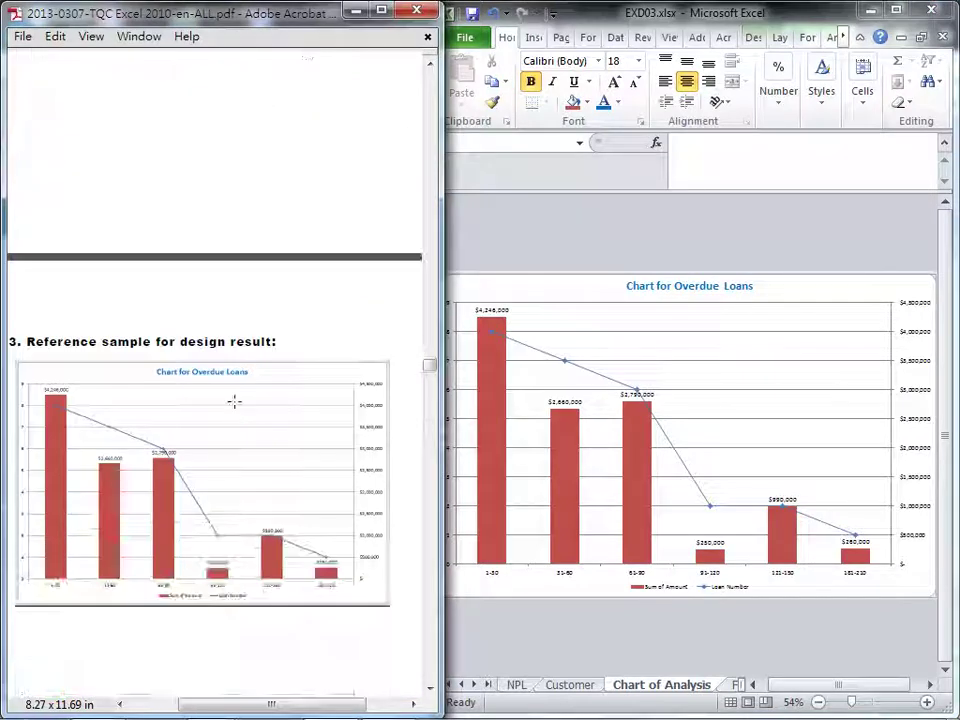